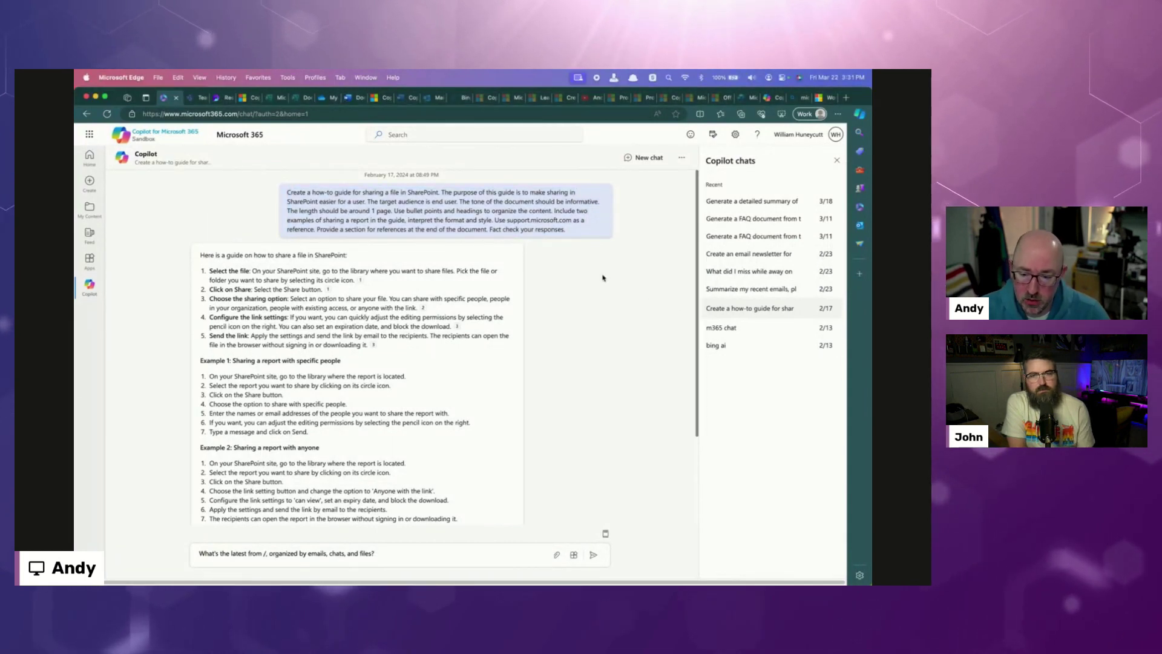
Step: Switch from the Copilot SharePoint chat to the browser with the Microsoft Adoption pages
key("ctrl+Right")
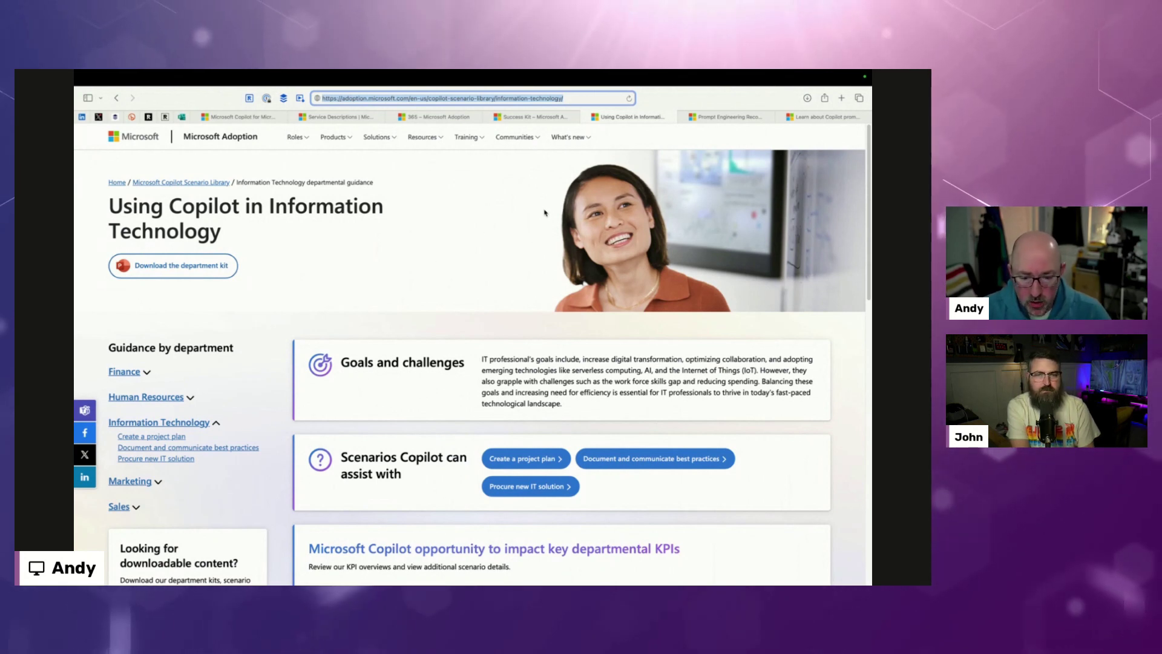
Step: Open the Prompt Engineering Recommendation article from the Success Kit page and read through it
left_click(544, 118)
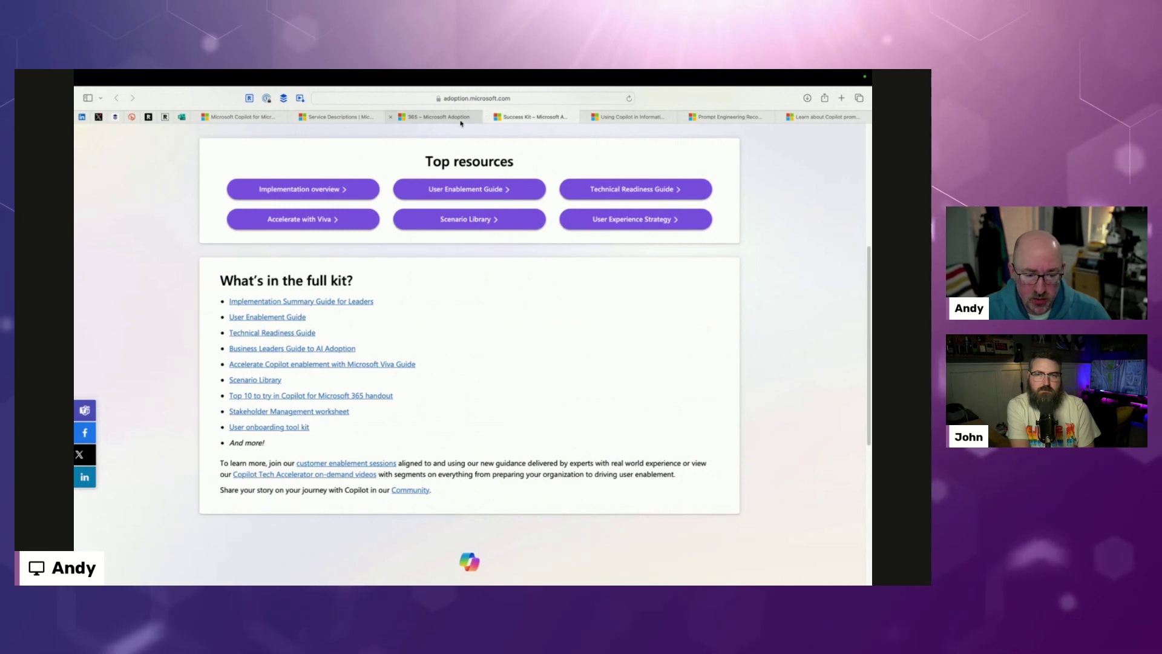
left_click(722, 119)
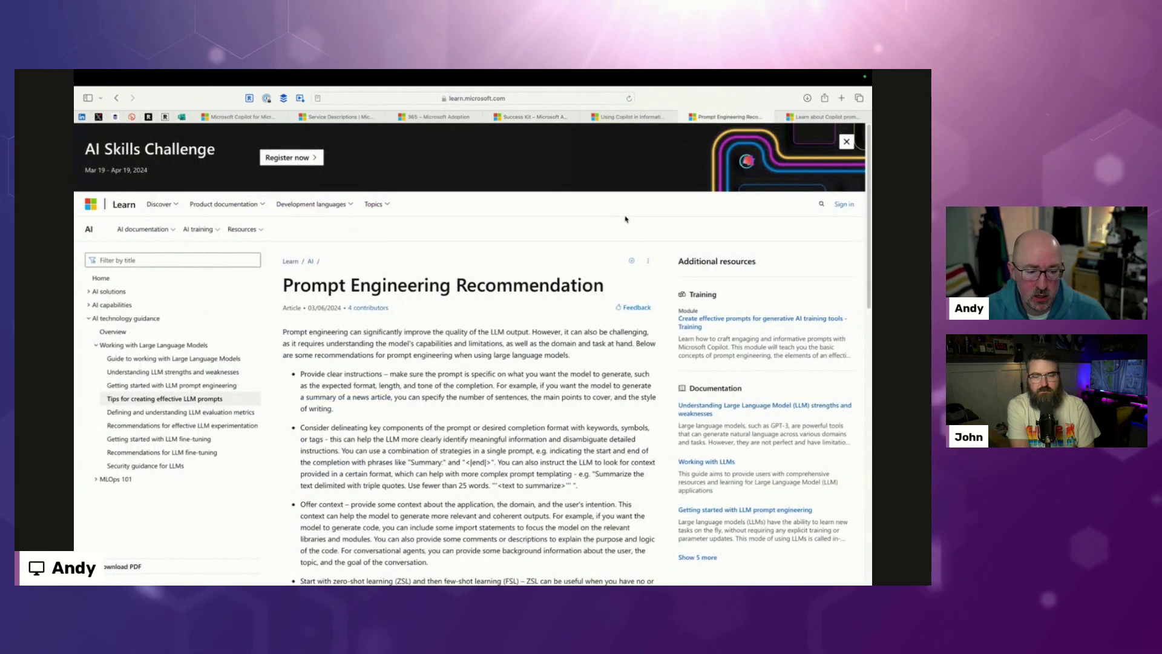
scroll(541, 271, "down", 2)
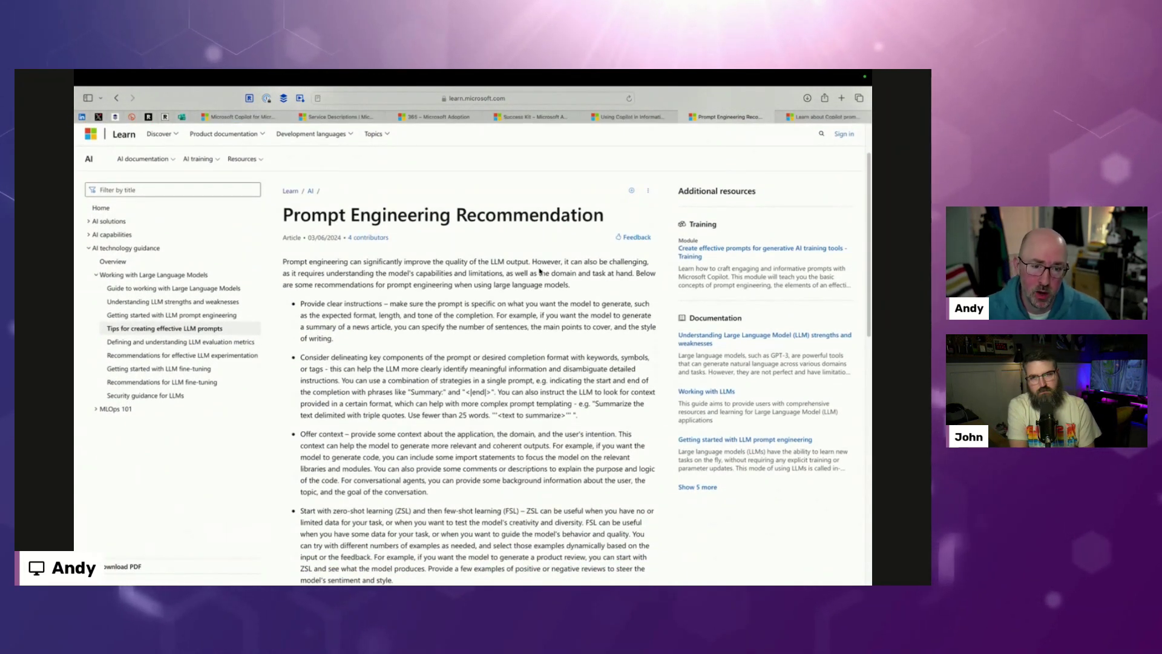
scroll(540, 271, "down", 1)
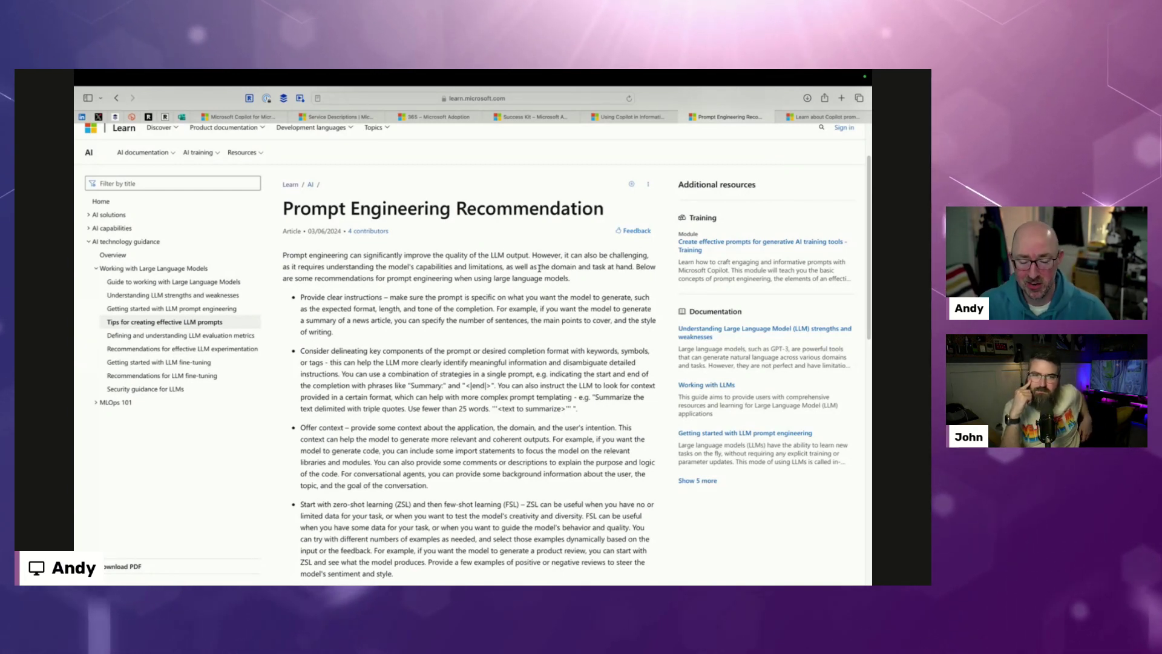
scroll(533, 349, "down", 4)
scroll(532, 349, "down", 1)
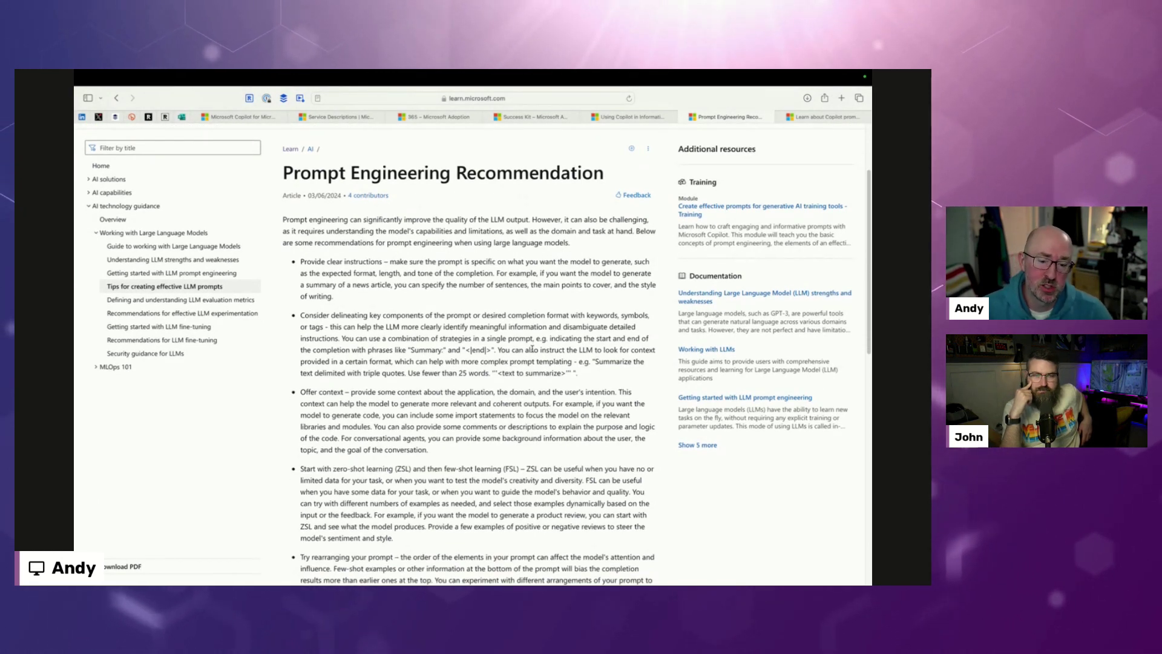
scroll(532, 349, "down", 8)
scroll(532, 349, "down", 4)
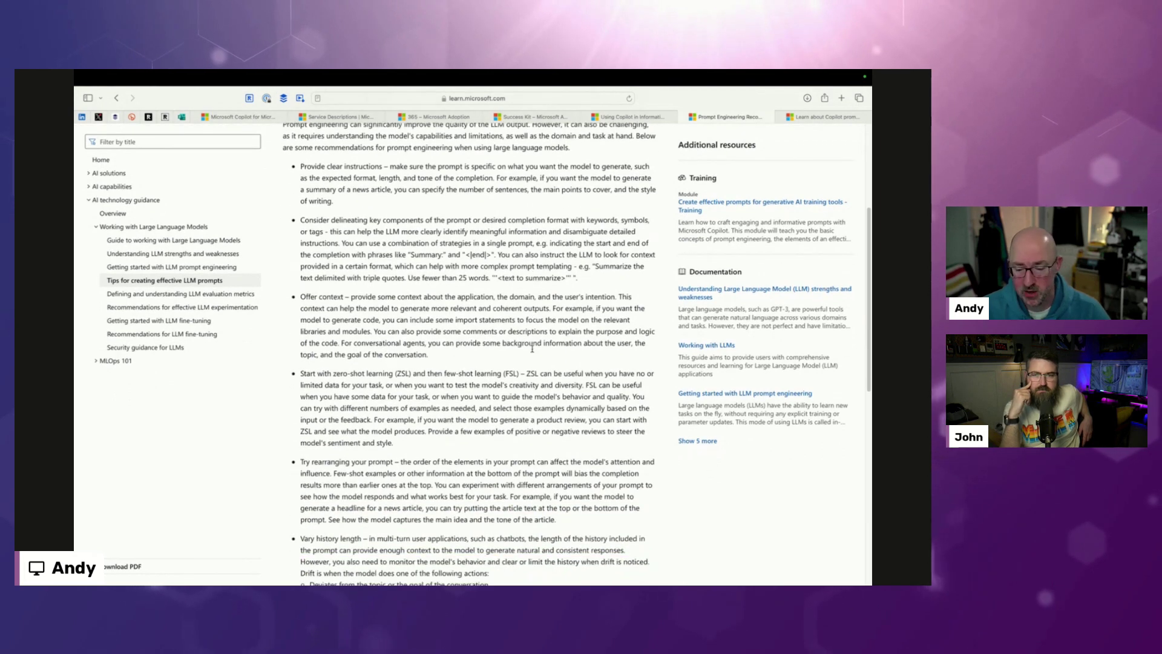
scroll(533, 349, "down", 4)
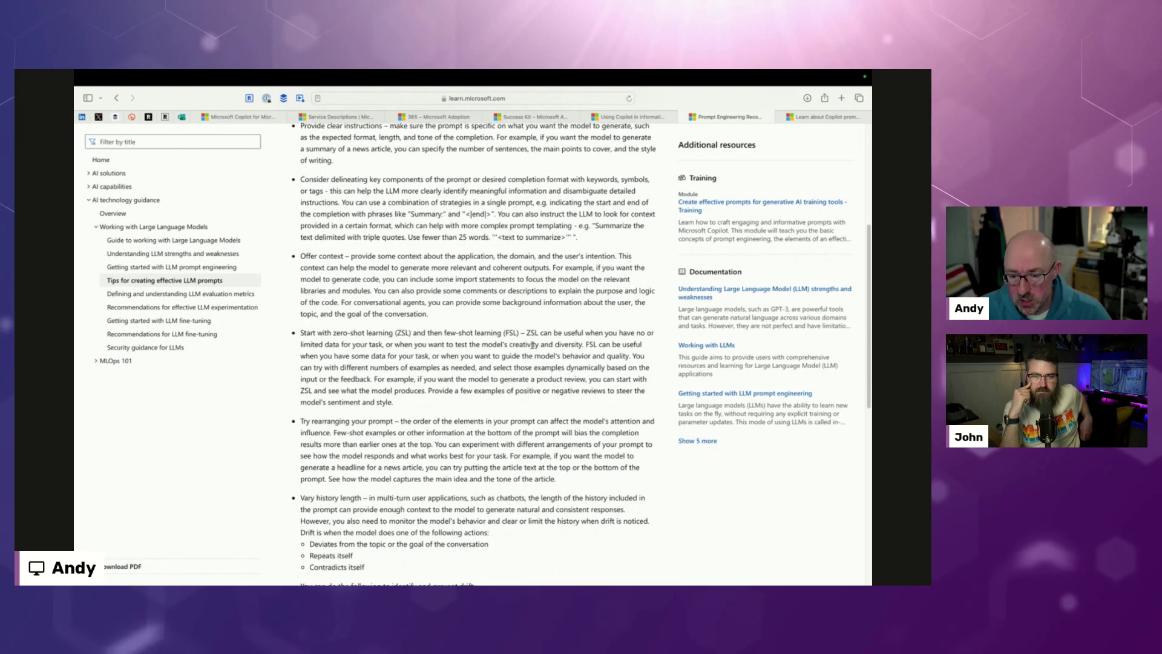
Step: Return to the top of the article and save it to Readwise Reader with Alt+R
scroll(535, 246, "up", 1)
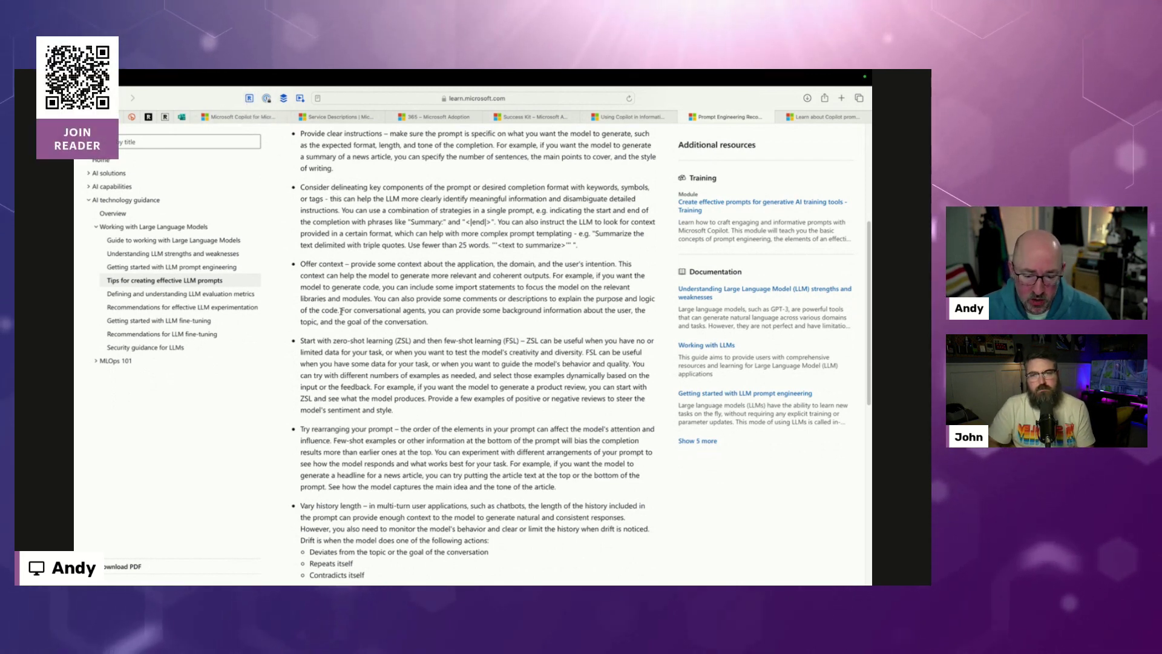
scroll(341, 312, "up", 5)
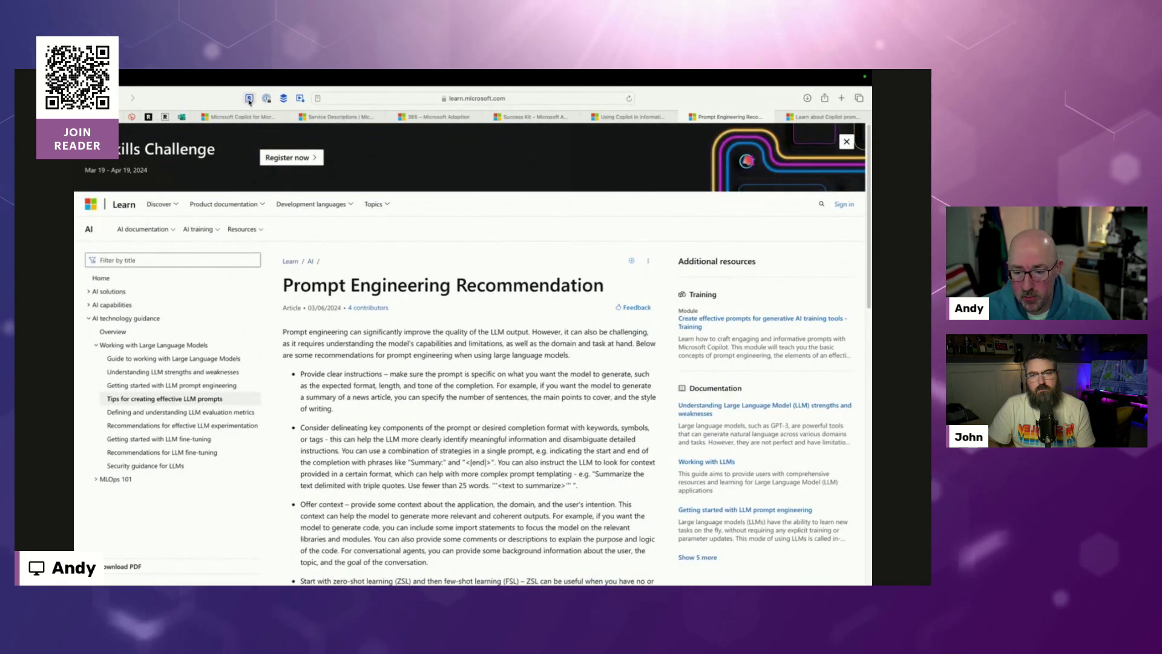
key("alt+r")
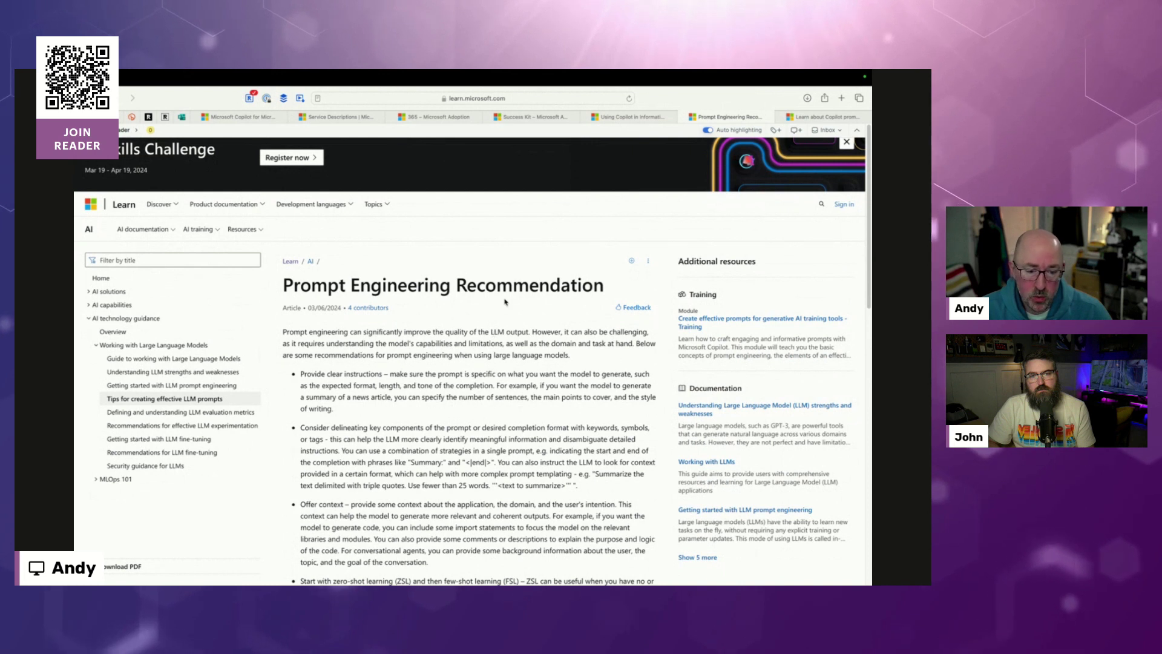
Step: Open the saved article in Reader and highlight the 'Provide clear instructions' bullet
left_click(133, 132)
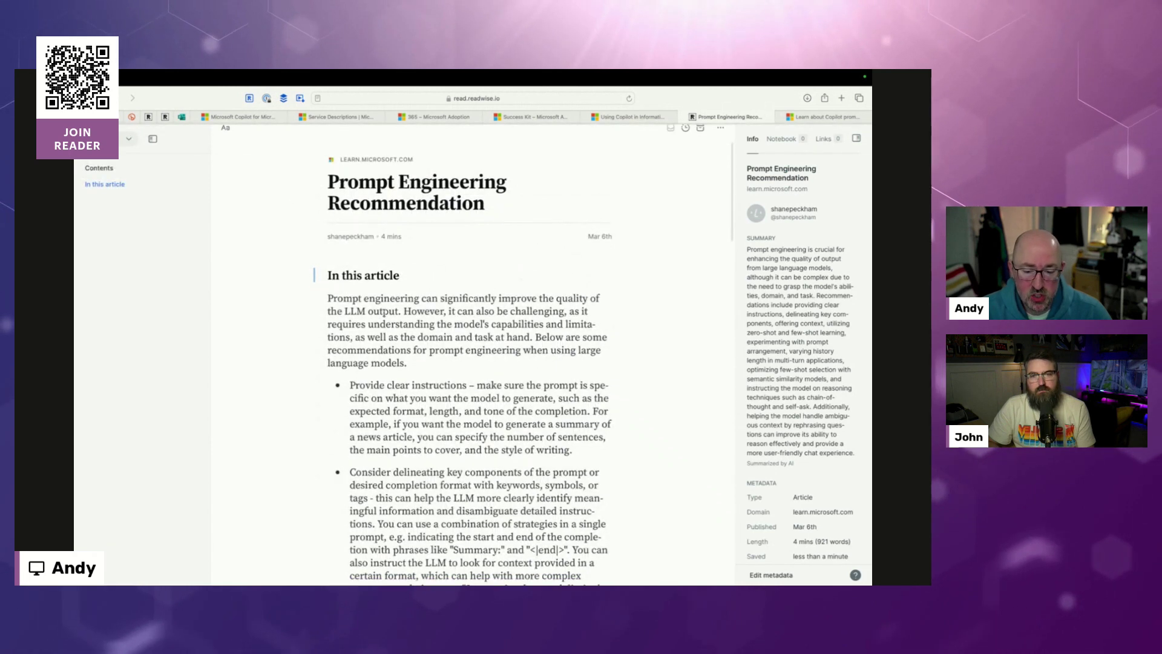
scroll(383, 310, "down", 1)
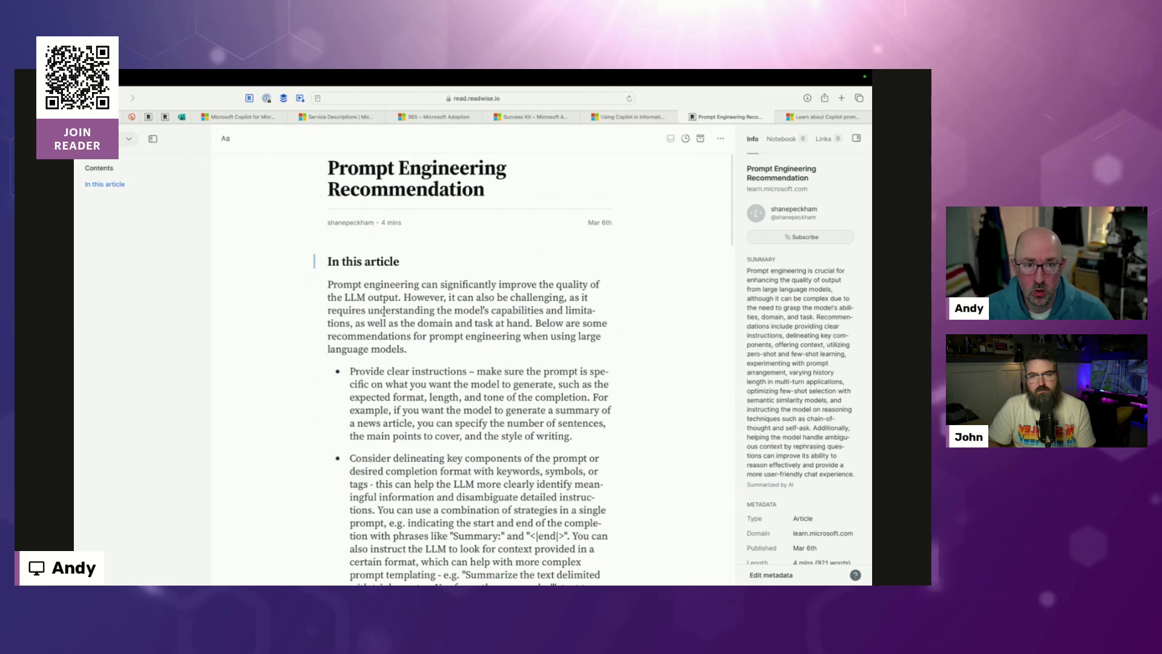
scroll(383, 310, "down", 3)
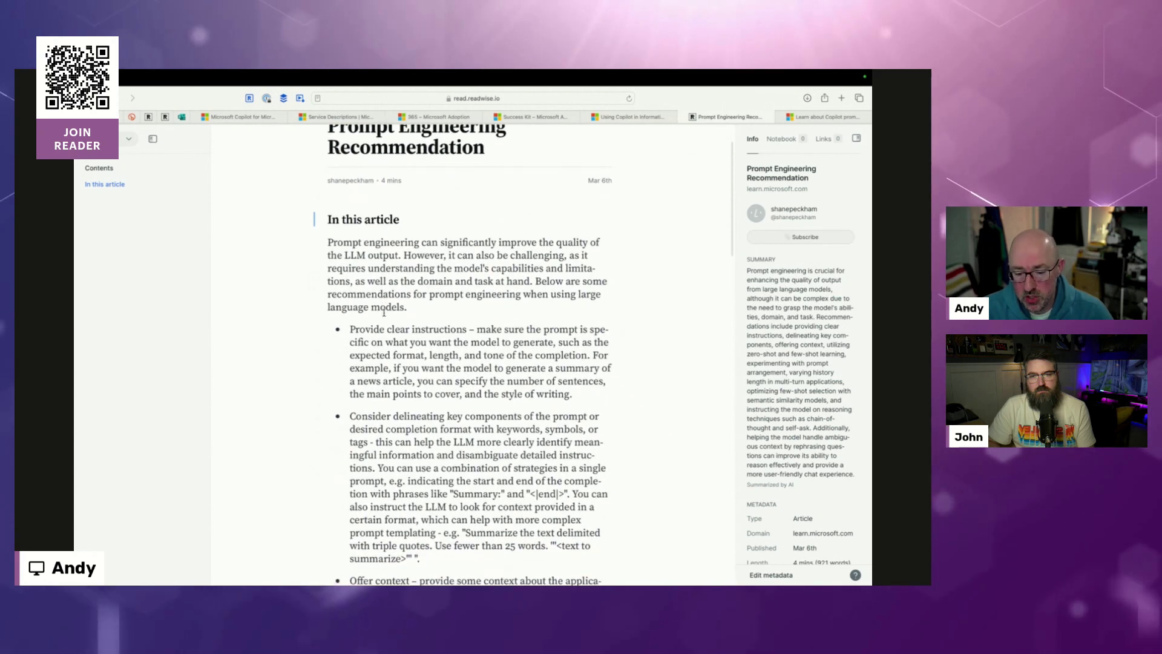
scroll(384, 312, "down", 2)
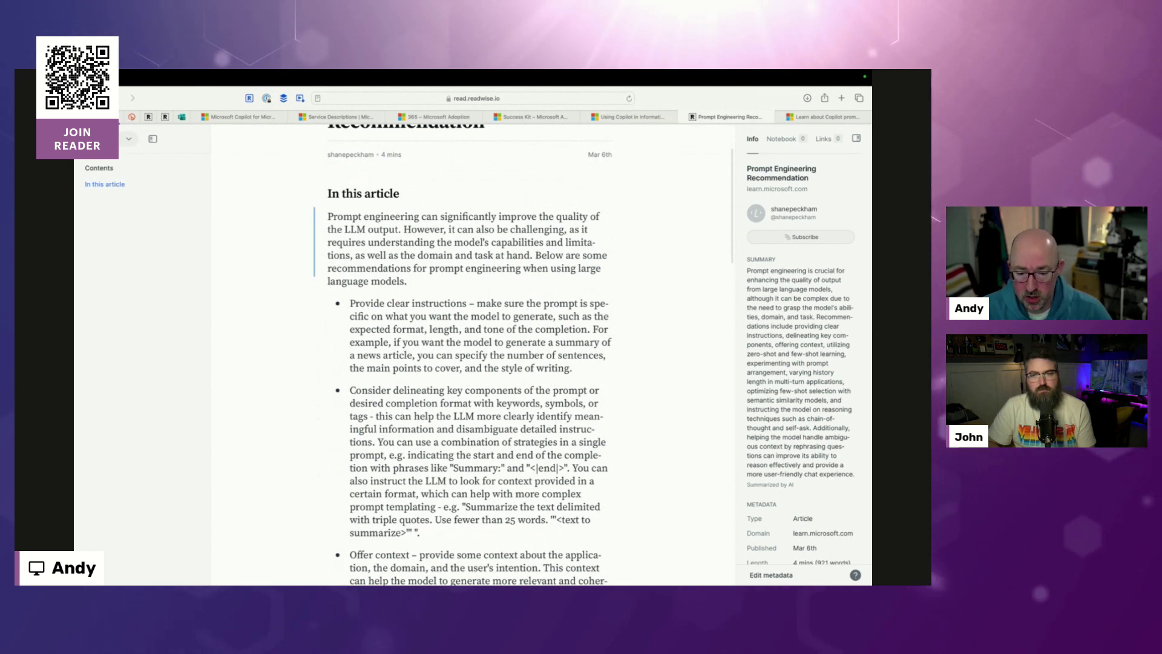
scroll(469, 363, "up", 5)
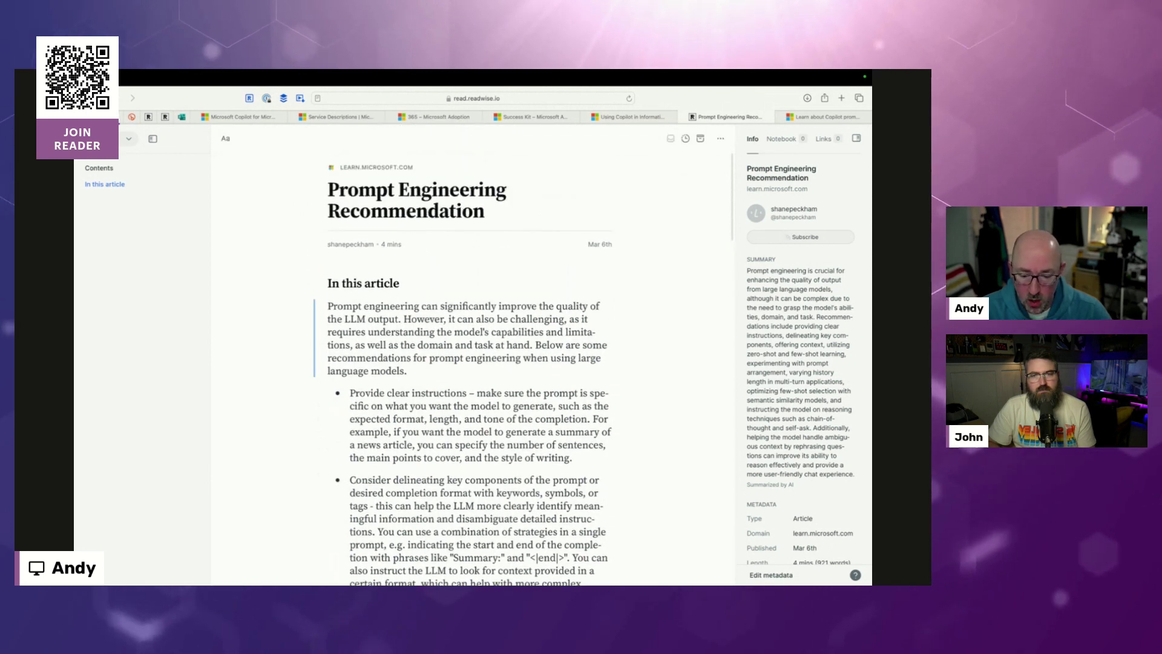
scroll(469, 364, "down", 10)
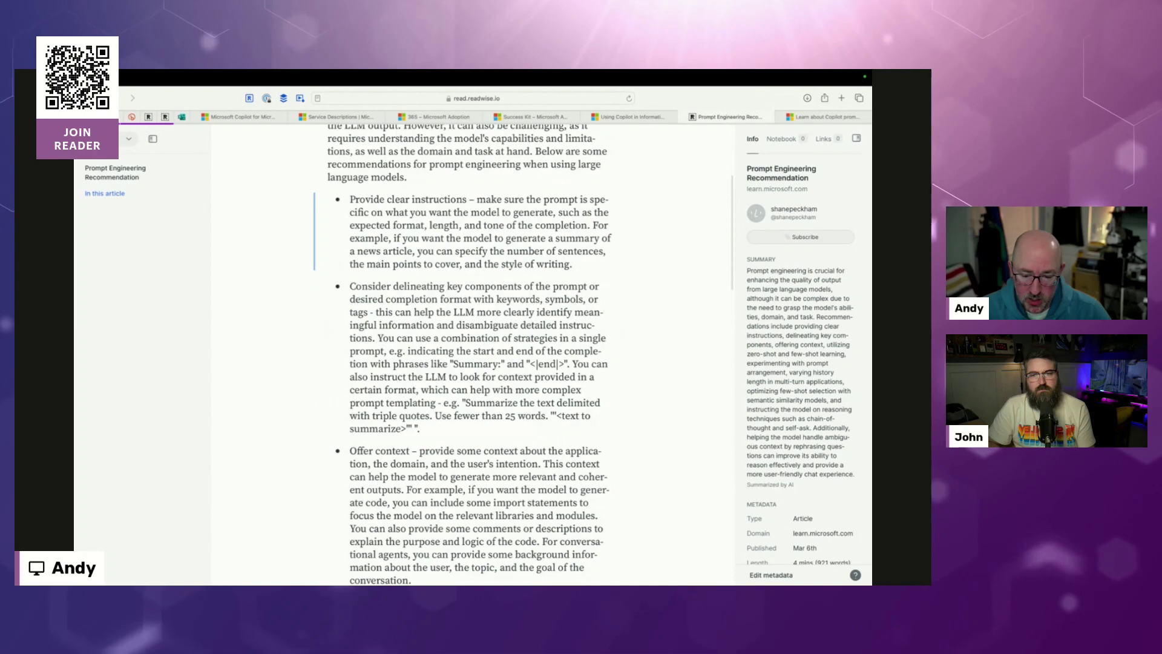
key("h")
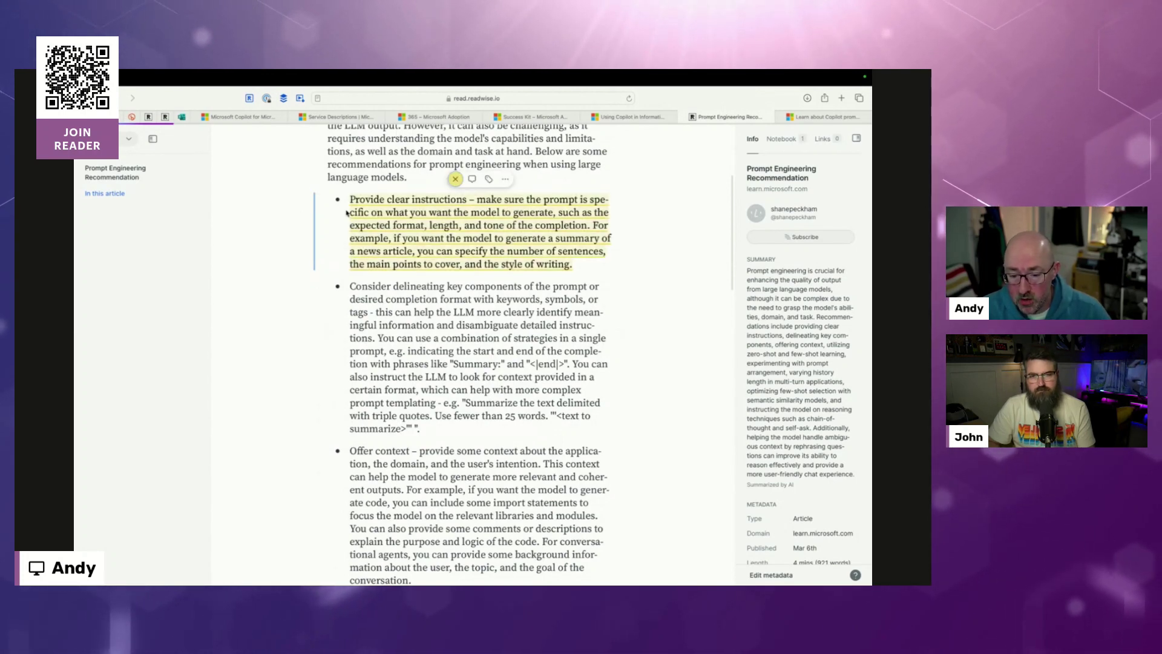
Step: Add the note 'Personal notes' to the 'Provide clear instructions' highlight
left_click(472, 179)
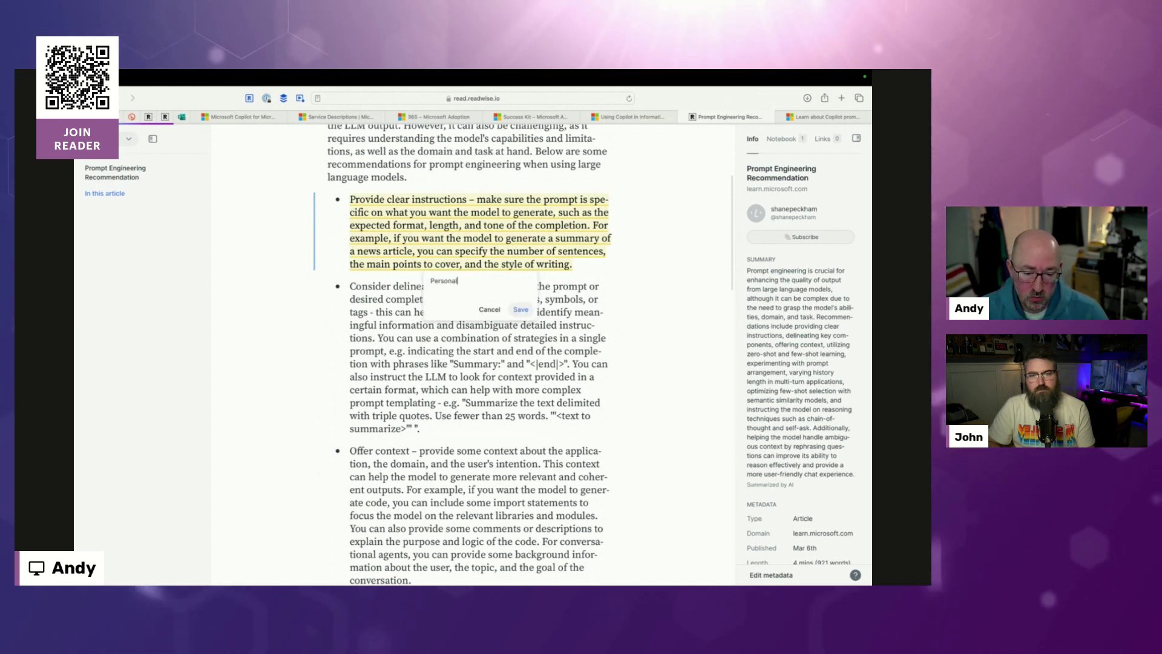
type("Personal notes")
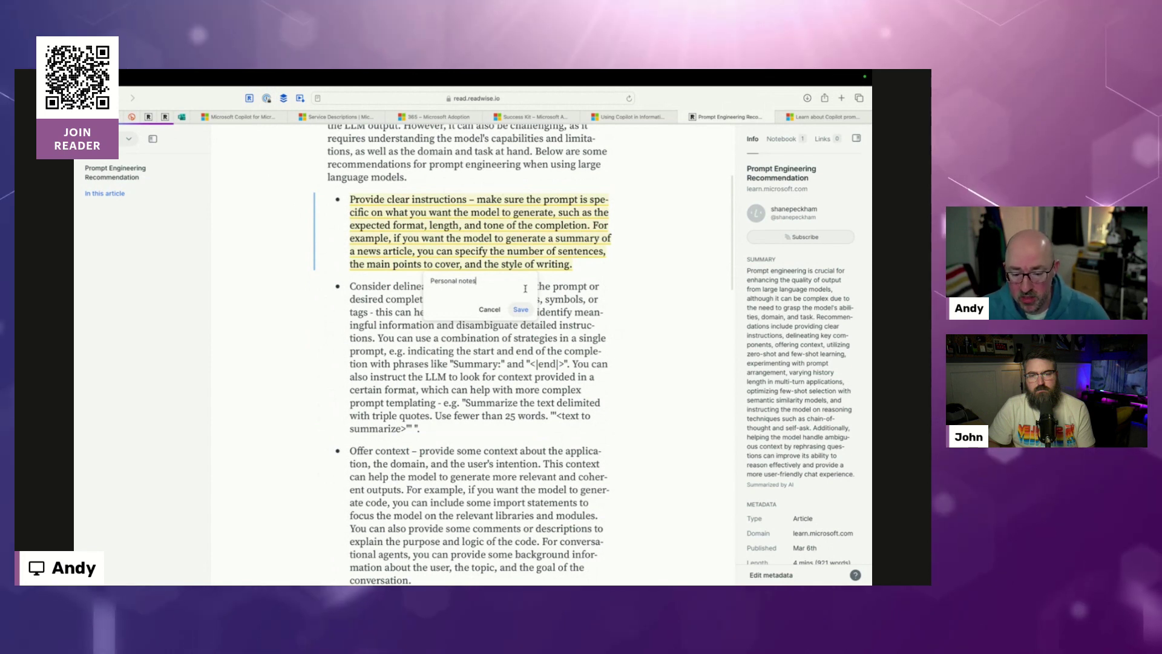
key("Return")
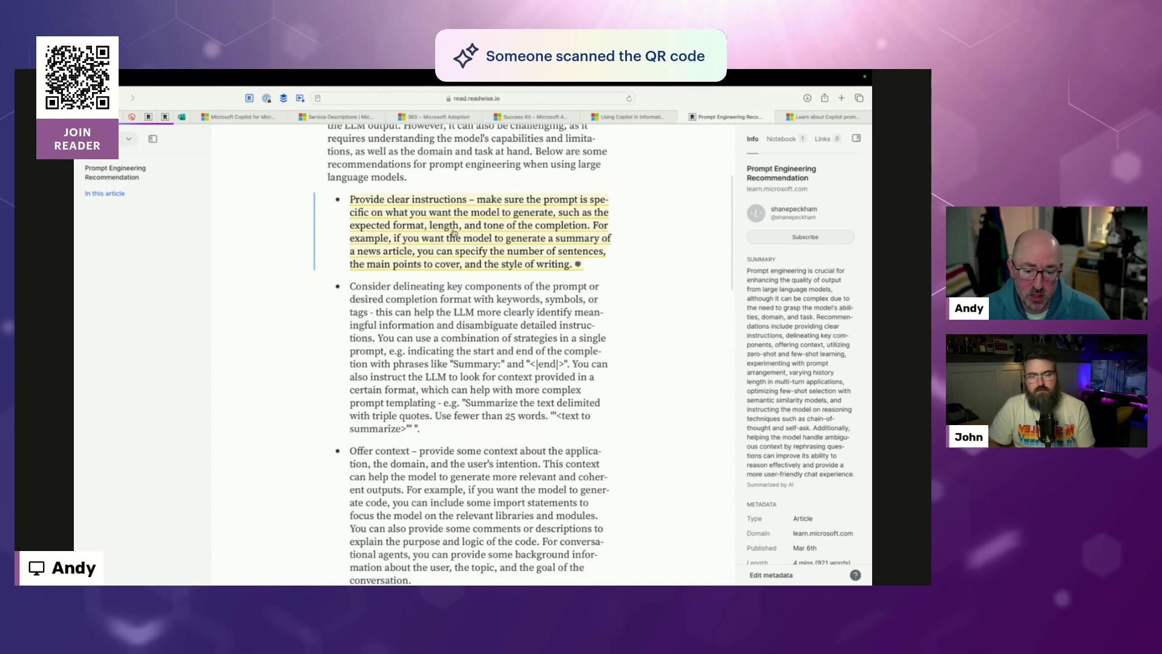
Step: Tag the highlight with Prompting
left_click(410, 202)
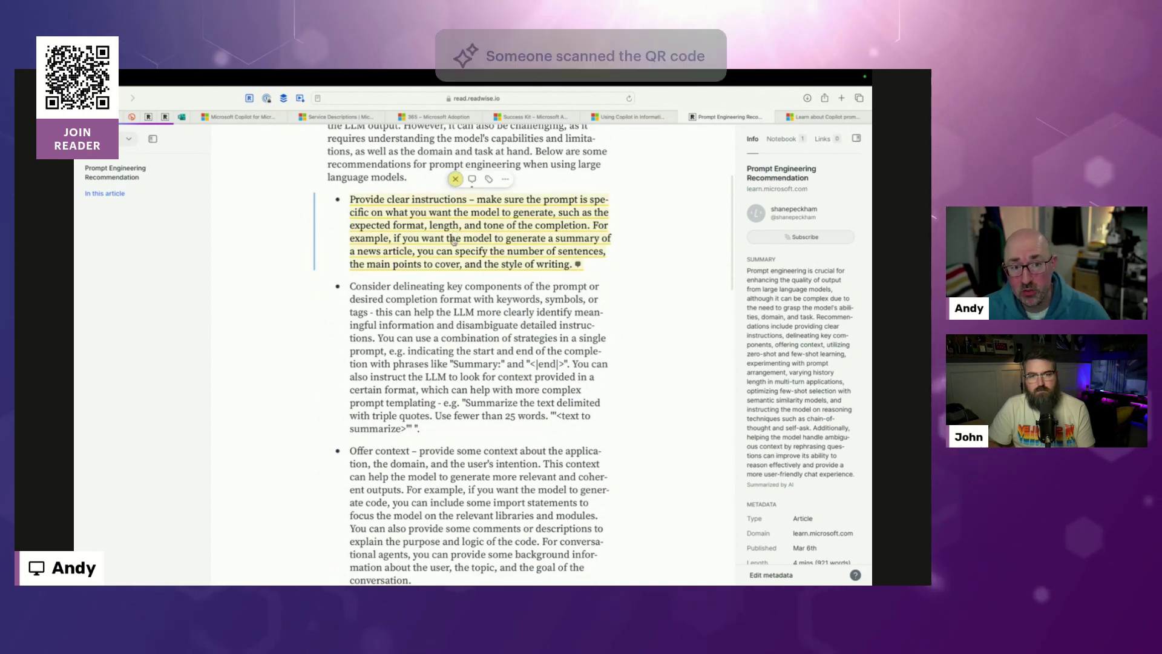
left_click(488, 180)
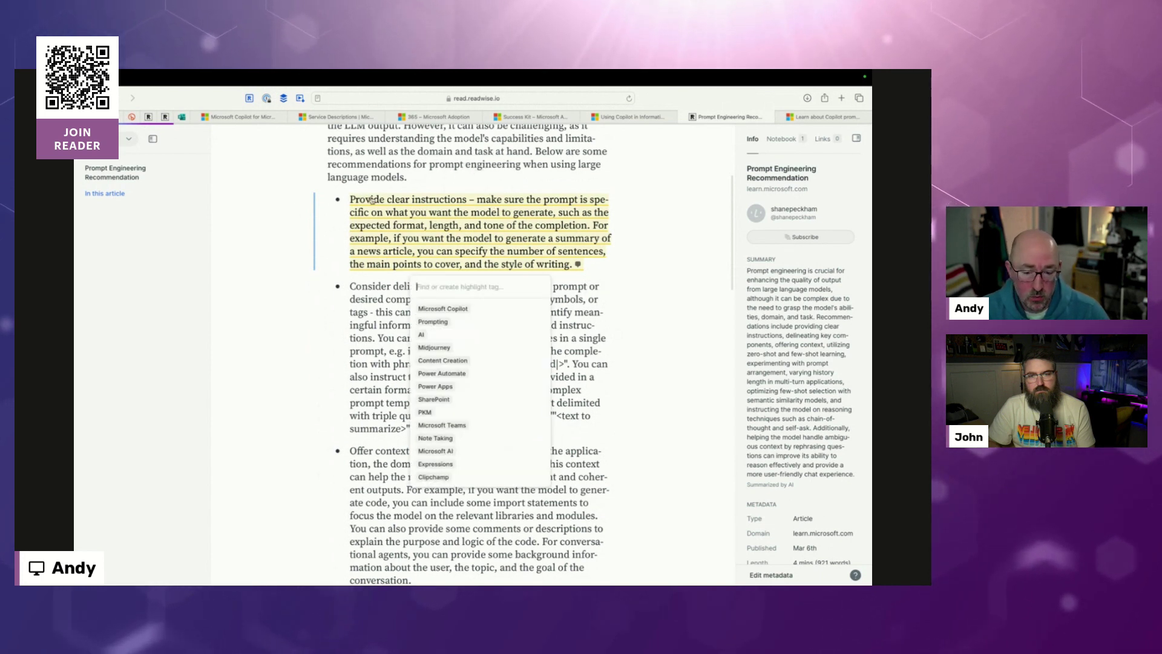
left_click(457, 322)
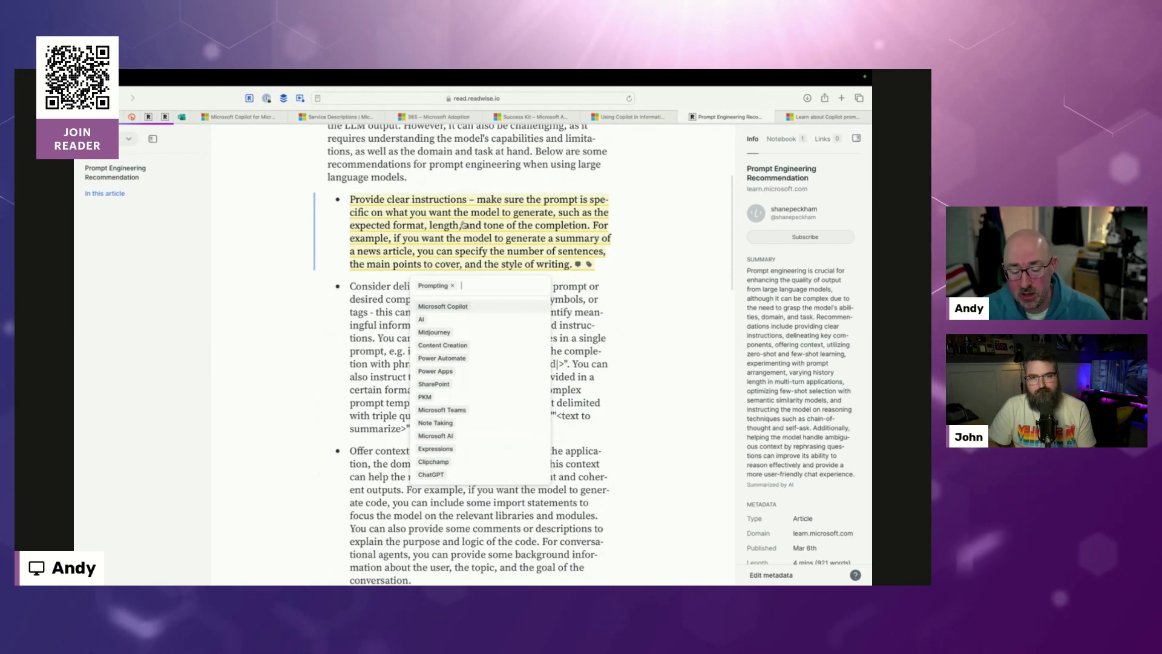
left_click(390, 204)
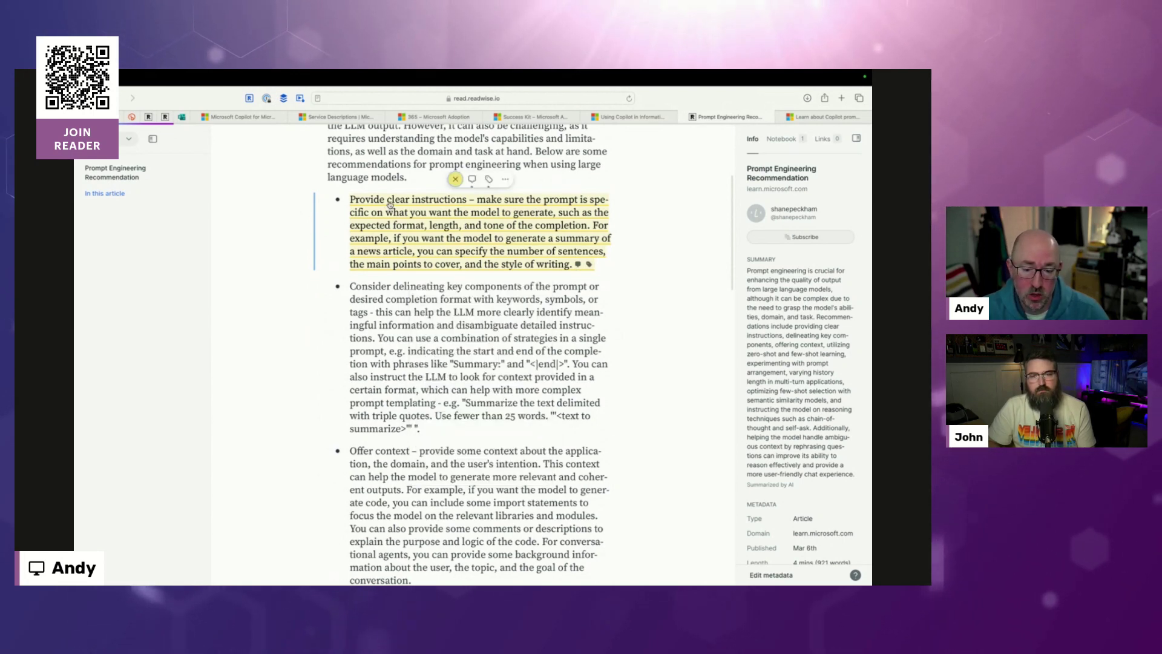
left_click(506, 181)
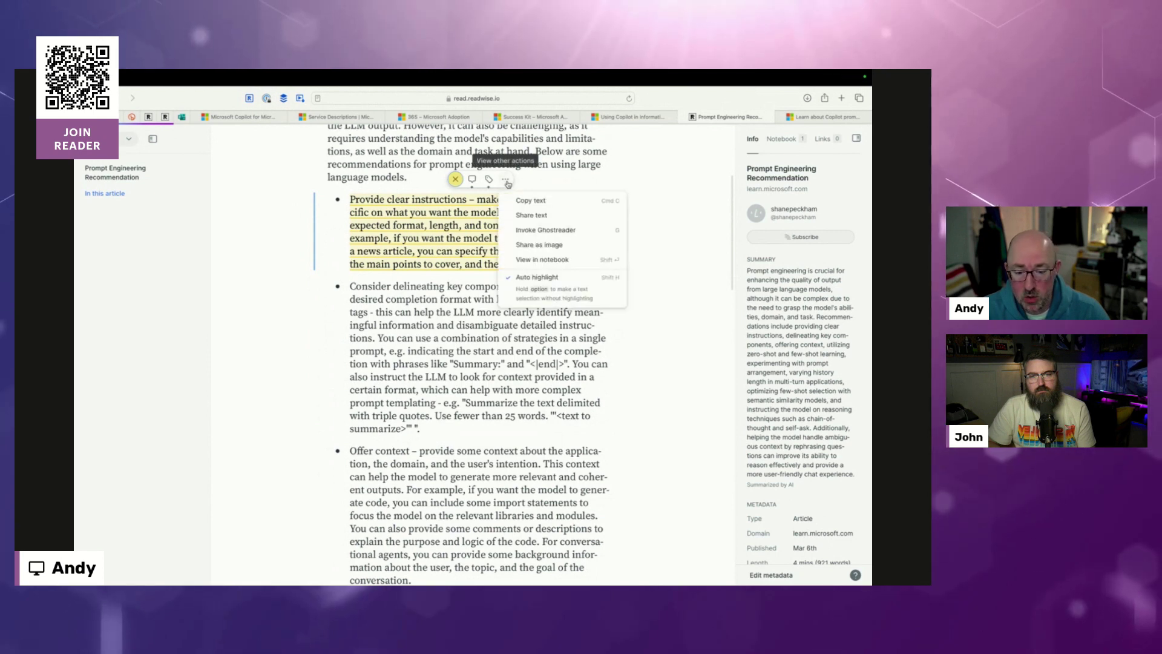
left_click(586, 230)
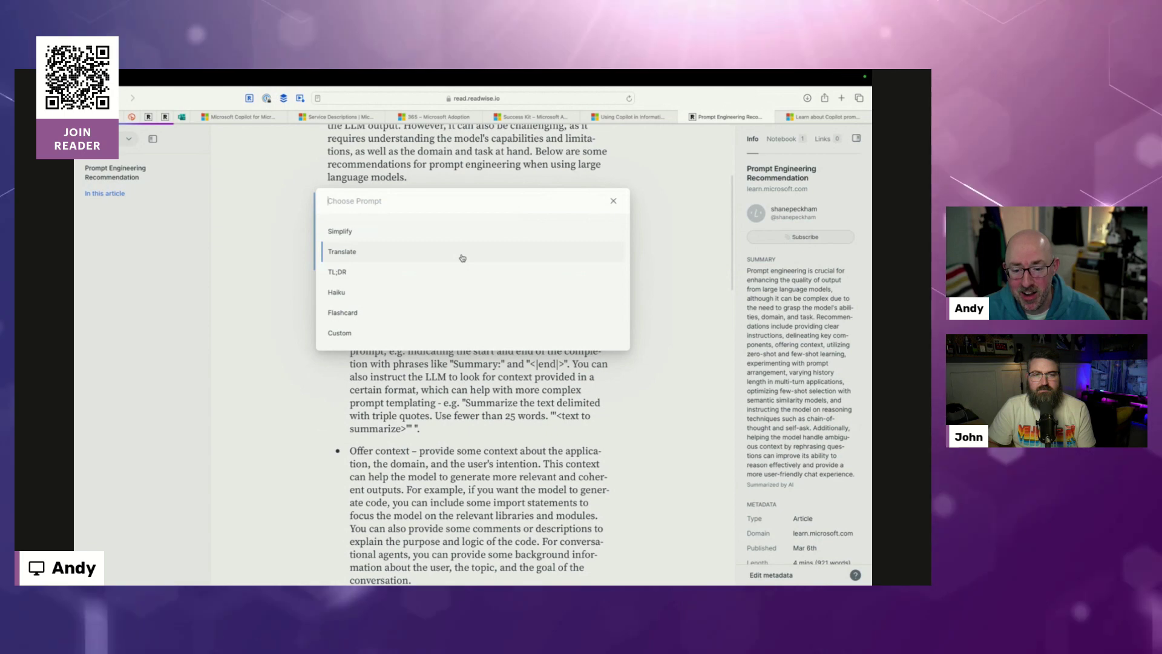
left_click(614, 202)
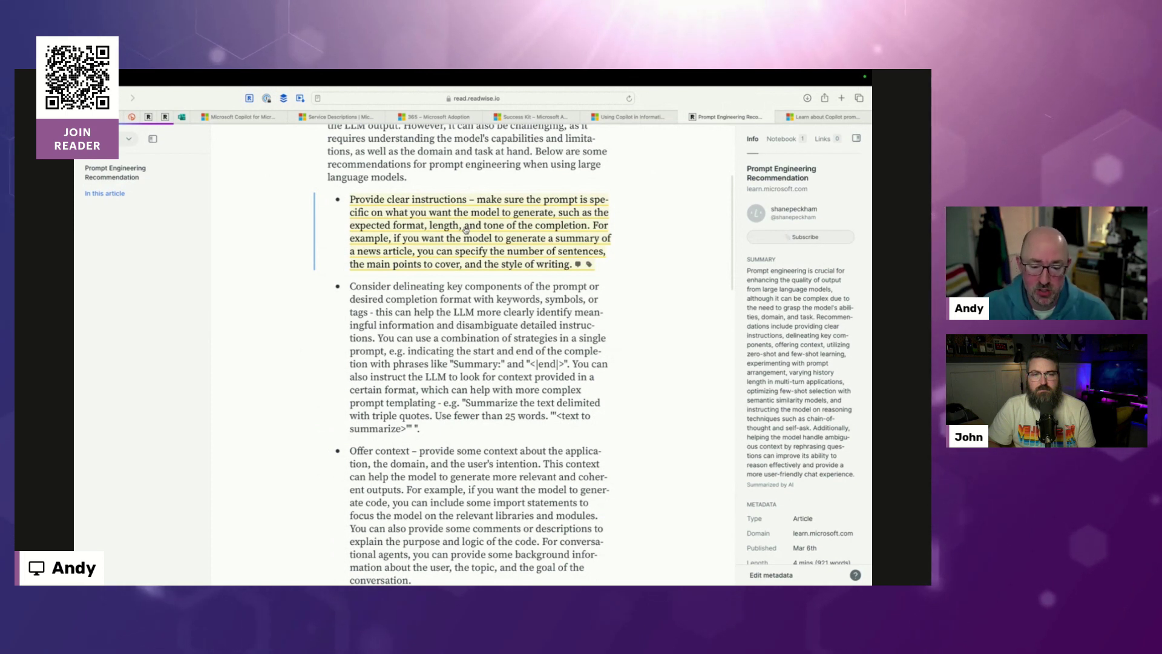
Step: Highlight the 'Offer context' paragraph and keep the Prompting tag on it
scroll(472, 351, "down", 5)
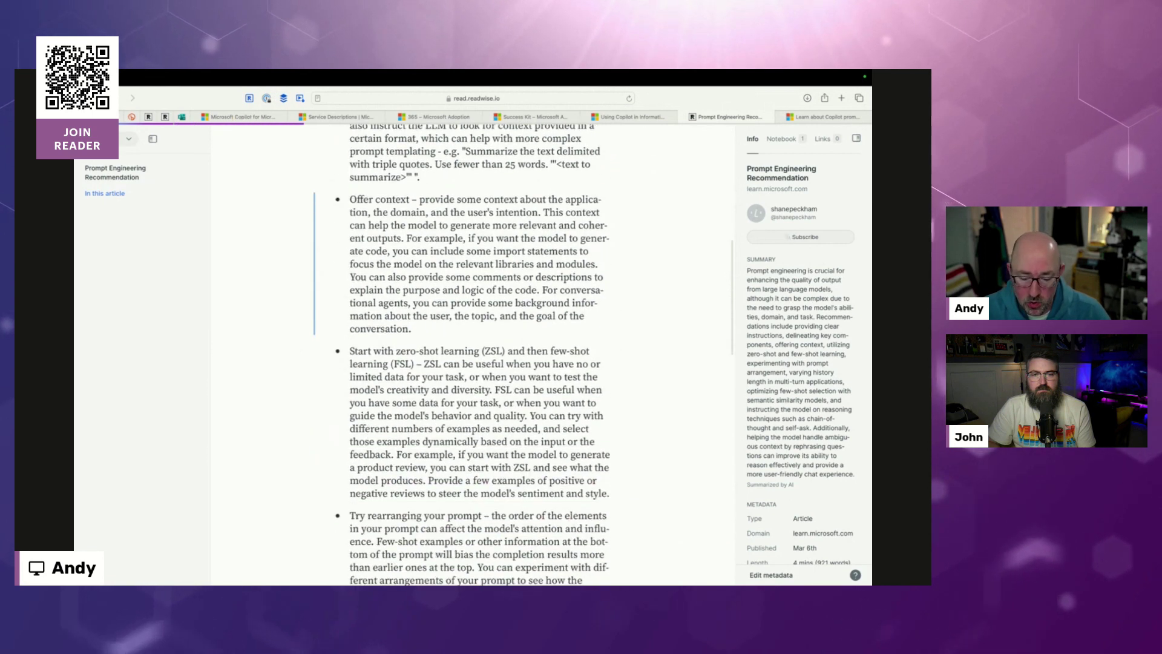
key("h")
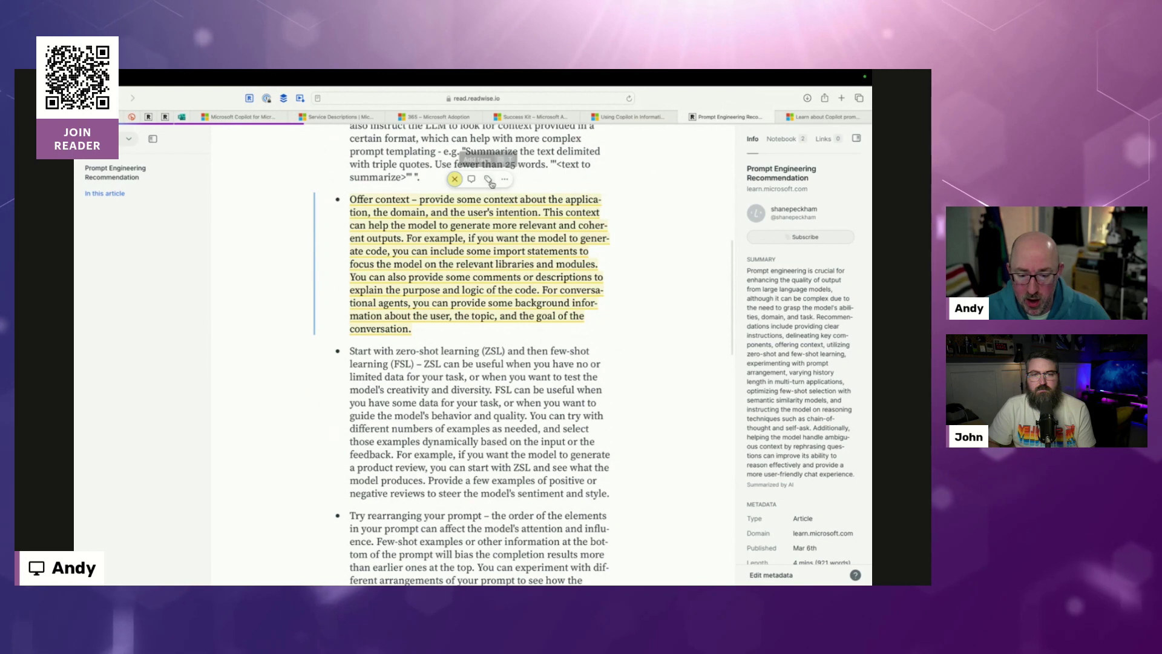
left_click(488, 179)
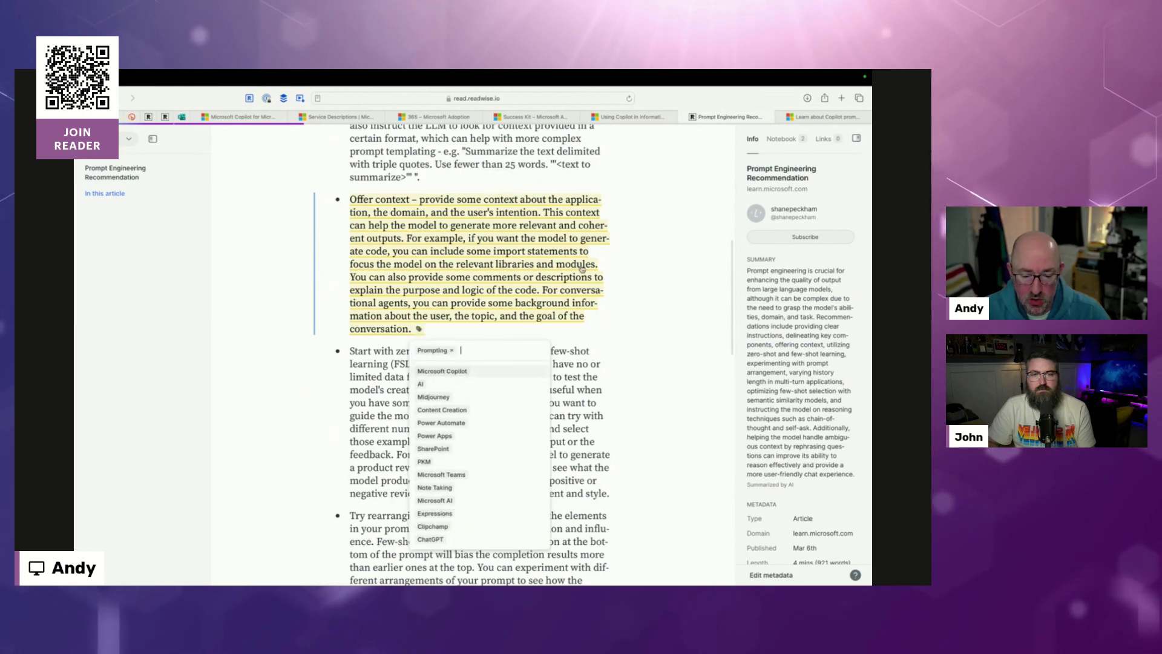
left_click(609, 268)
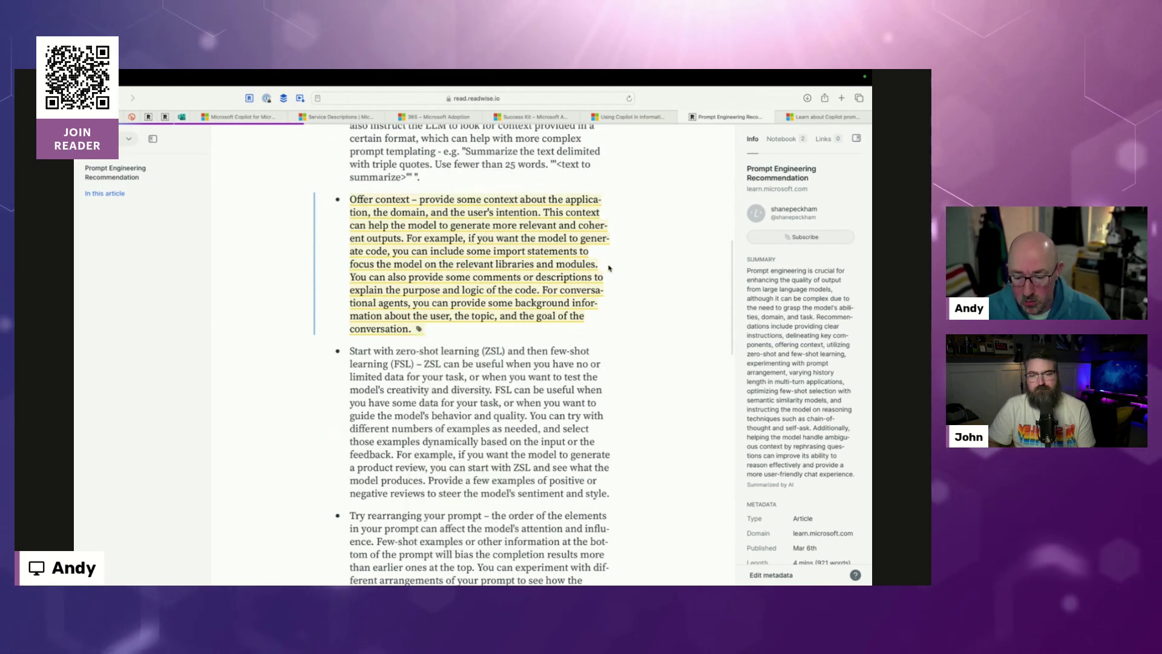
Step: Bring up the document-wide actions menu for the article
key("Down")
key("Down")
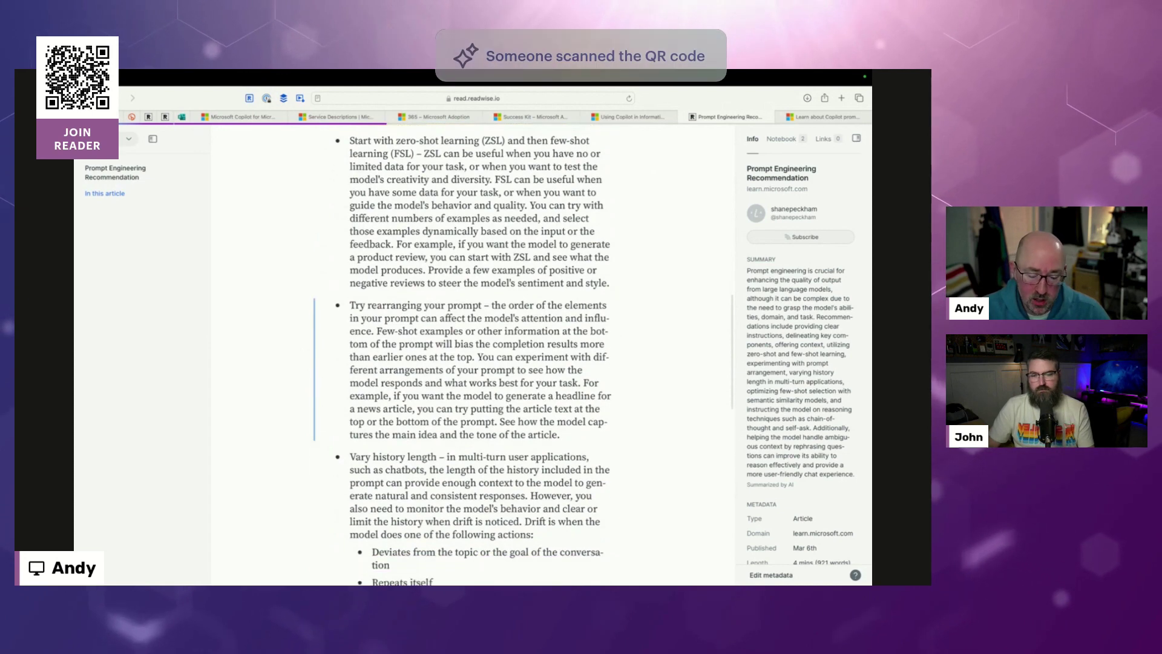
scroll(478, 339, "down", 1)
scroll(478, 338, "up", 3)
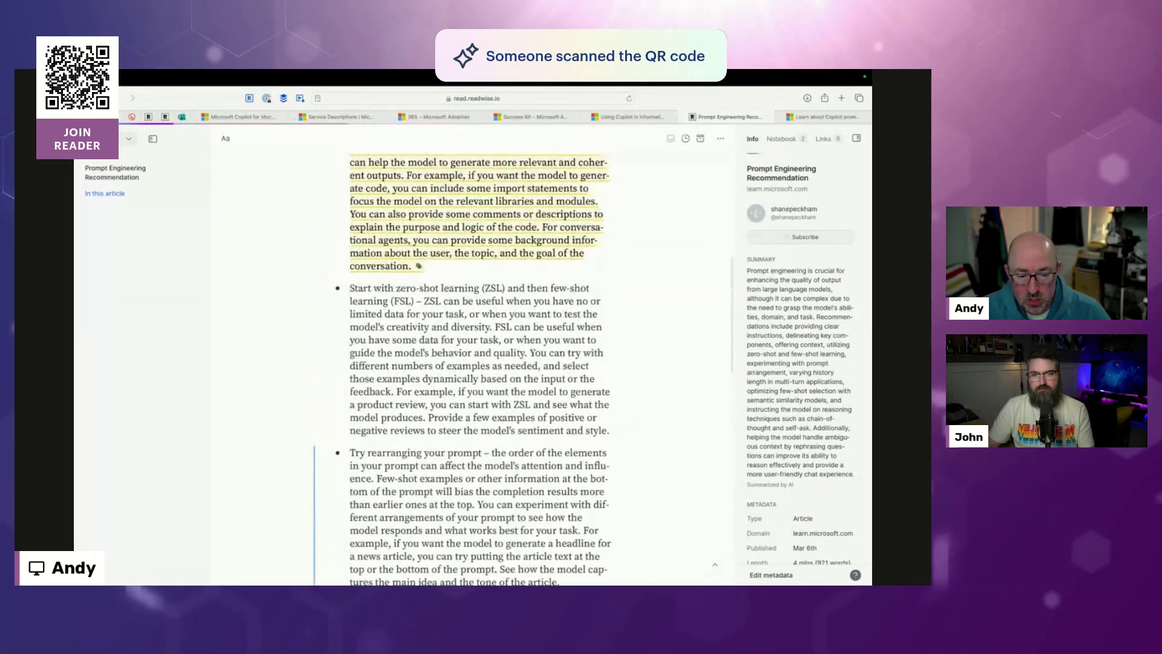
left_click(721, 140)
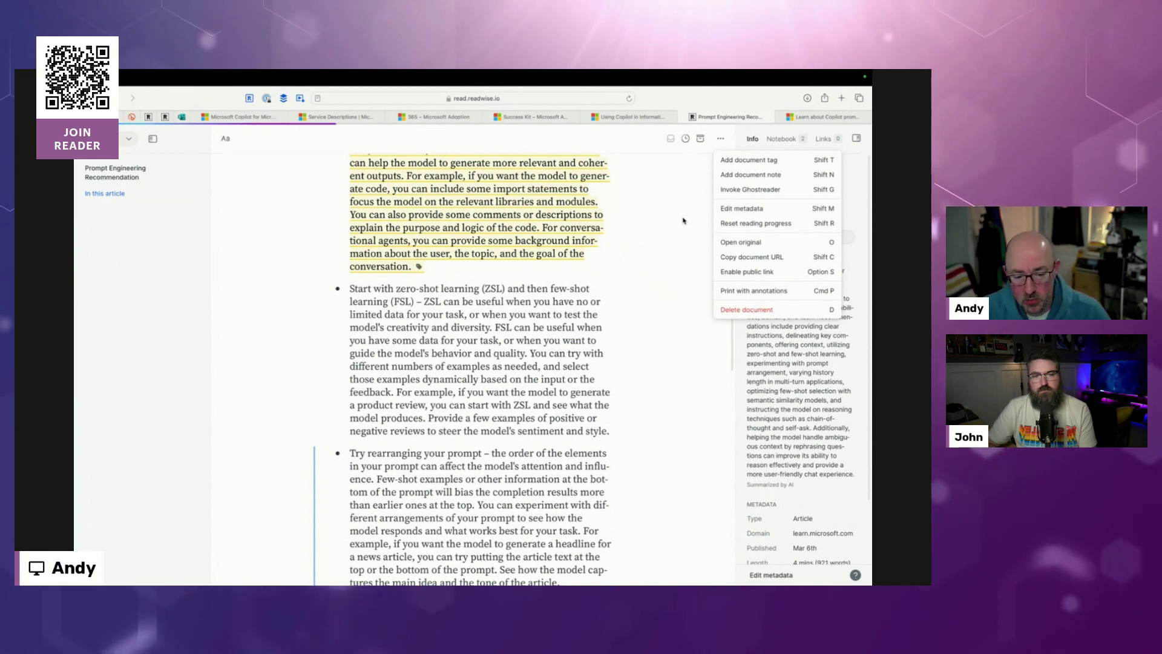
scroll(685, 206, "up", 1)
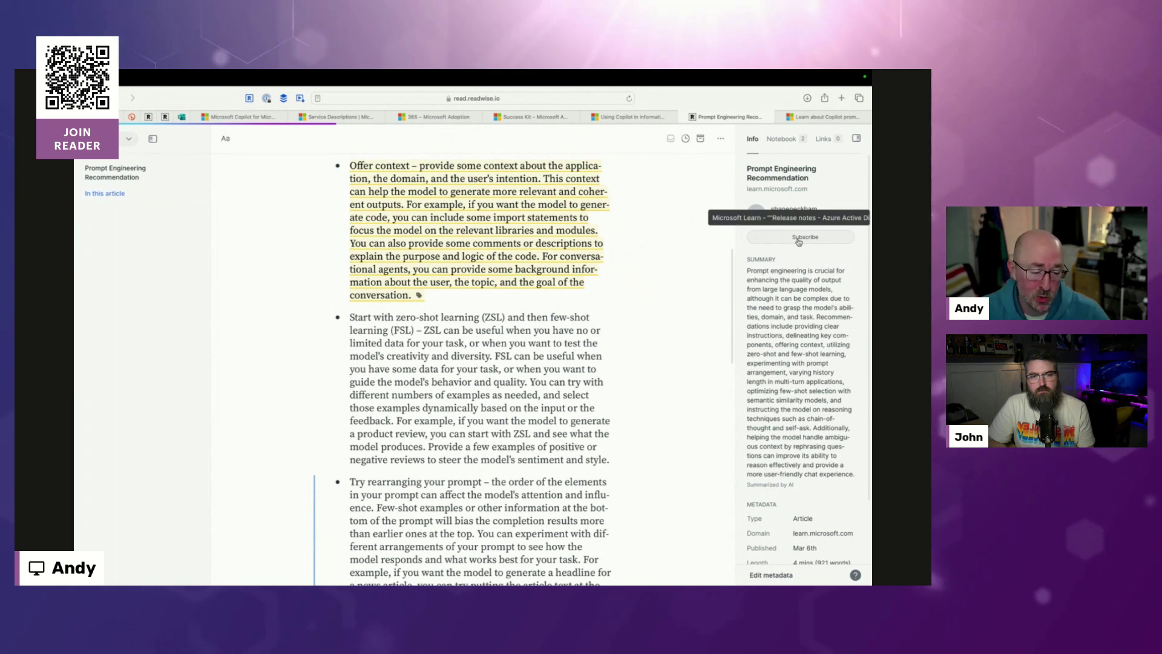
scroll(799, 242, "down", 3)
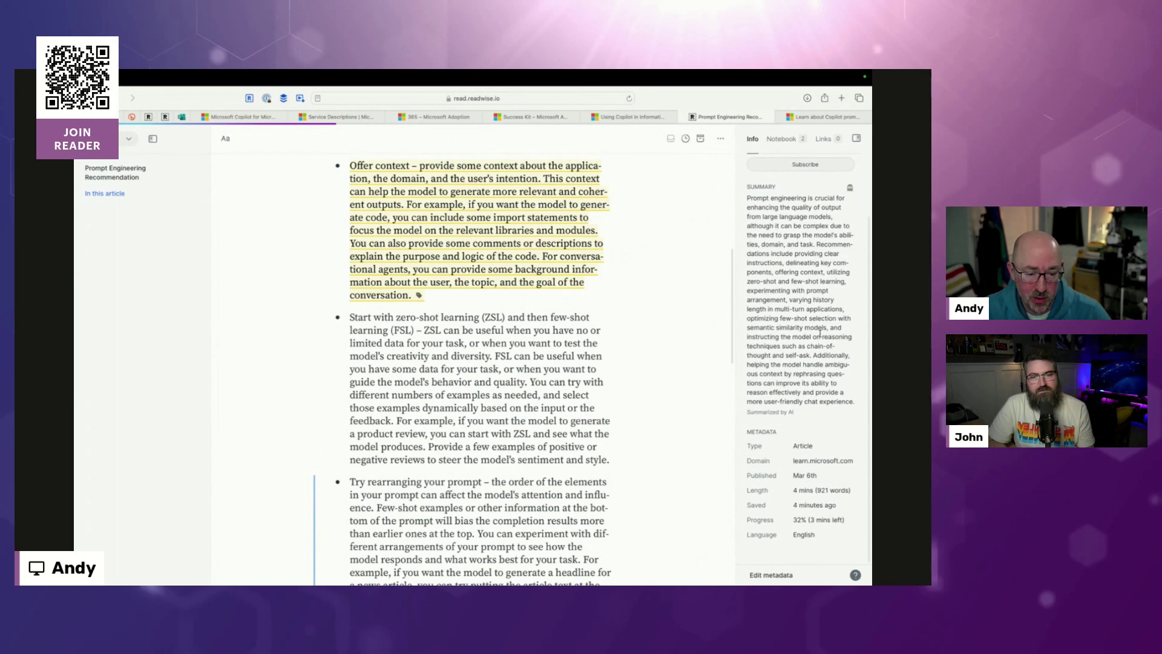
Step: Check the article's notebook and export options, then show the suggested 'Rephrase and Respond' link
left_click(783, 140)
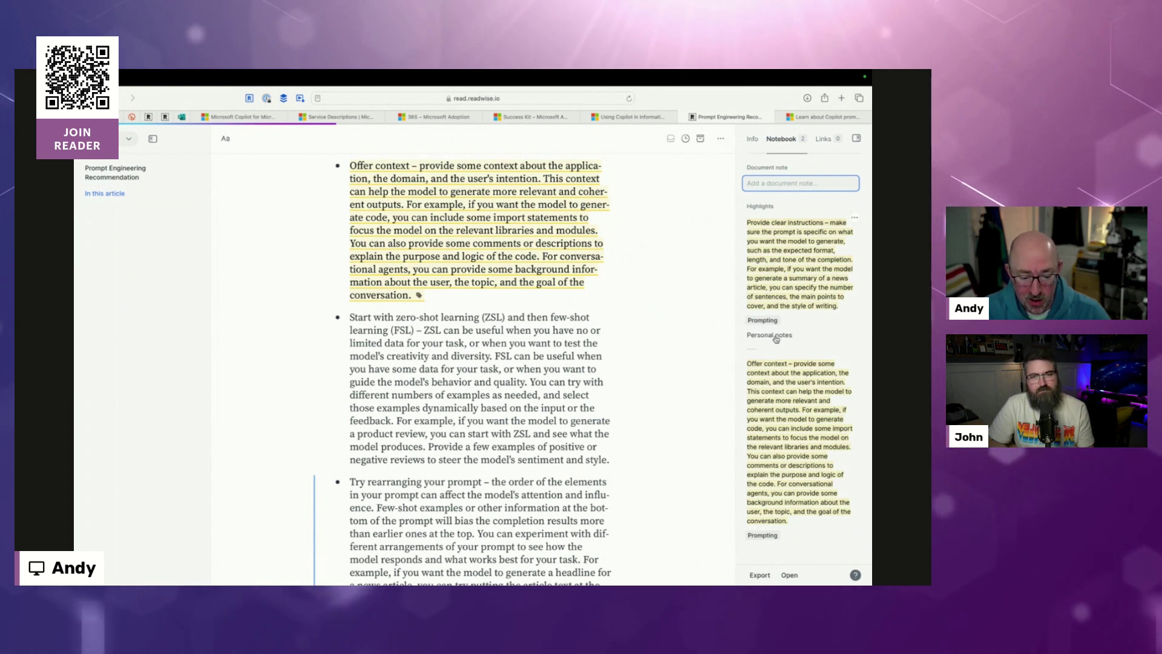
left_click(763, 572)
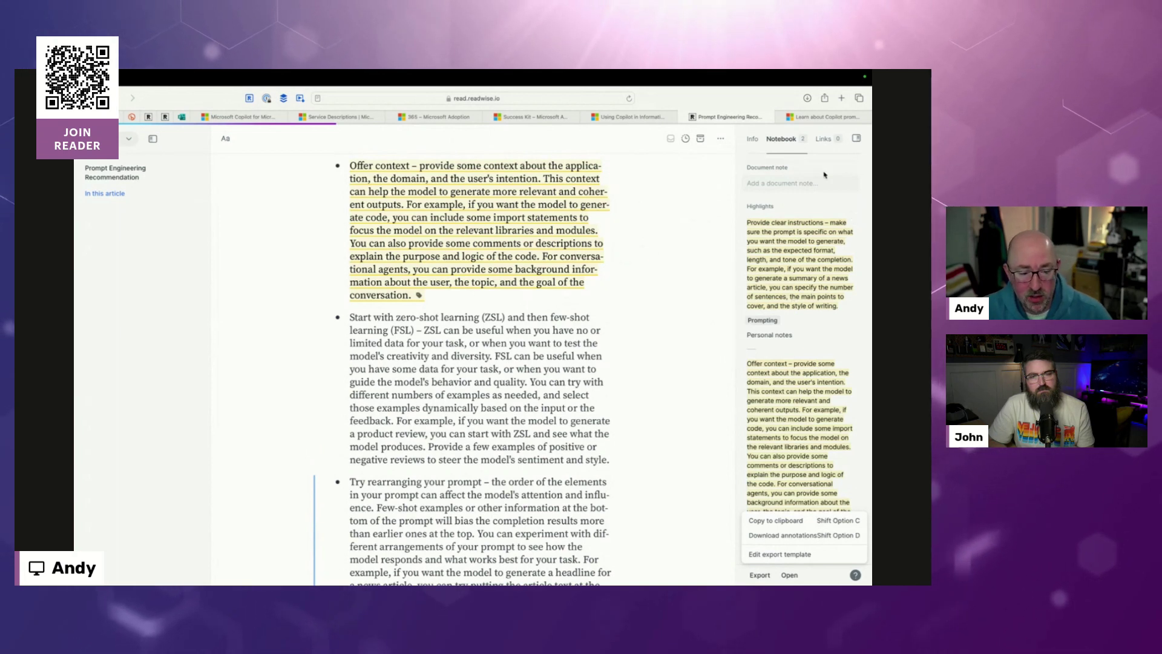
left_click(823, 139)
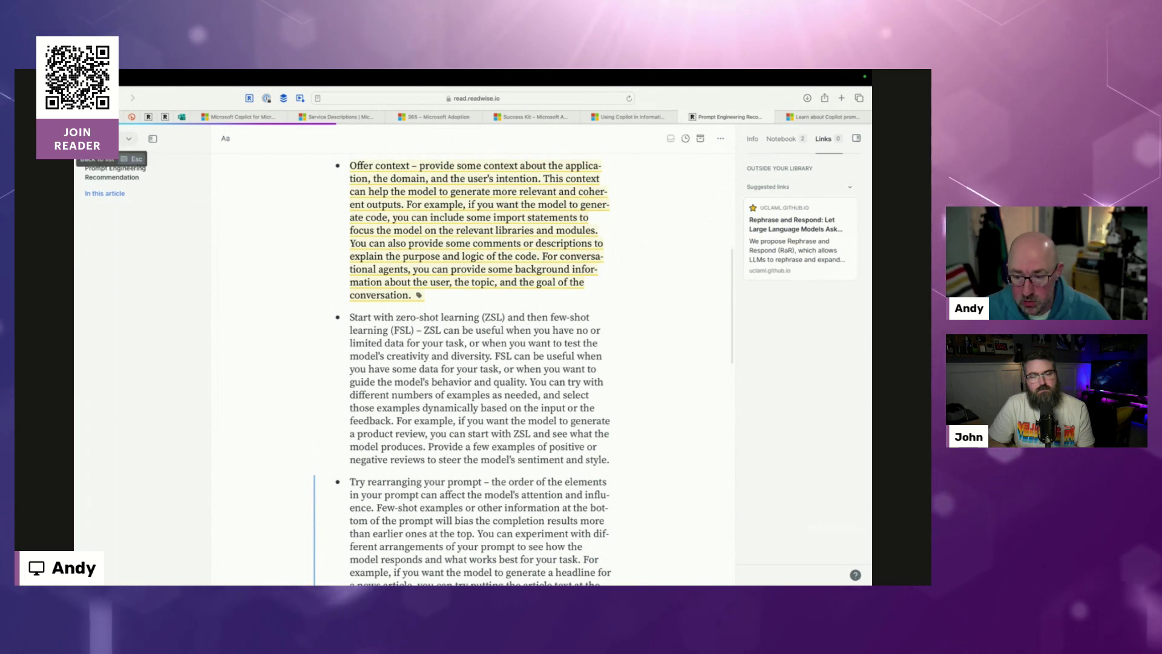
Step: Close the Prompt Engineering article and go back to the Library inbox
left_click(105, 139)
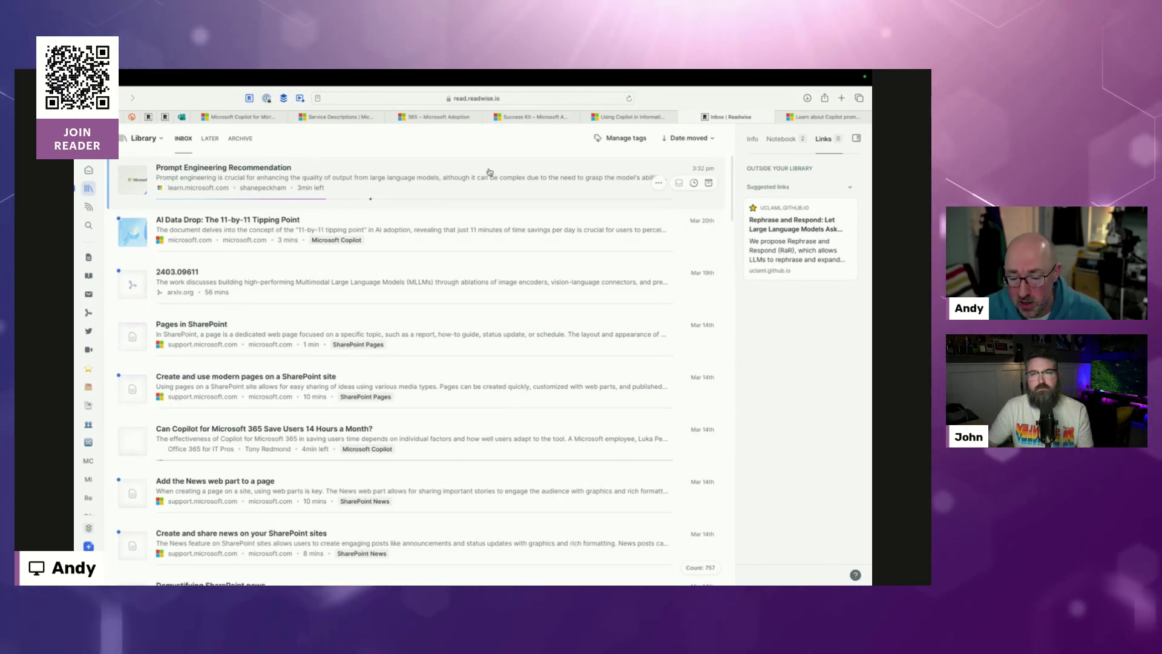
Step: Reopen and close the article, filter by the Microsoft 365 Copilot tag, and start a library-wide search
double_click(489, 172)
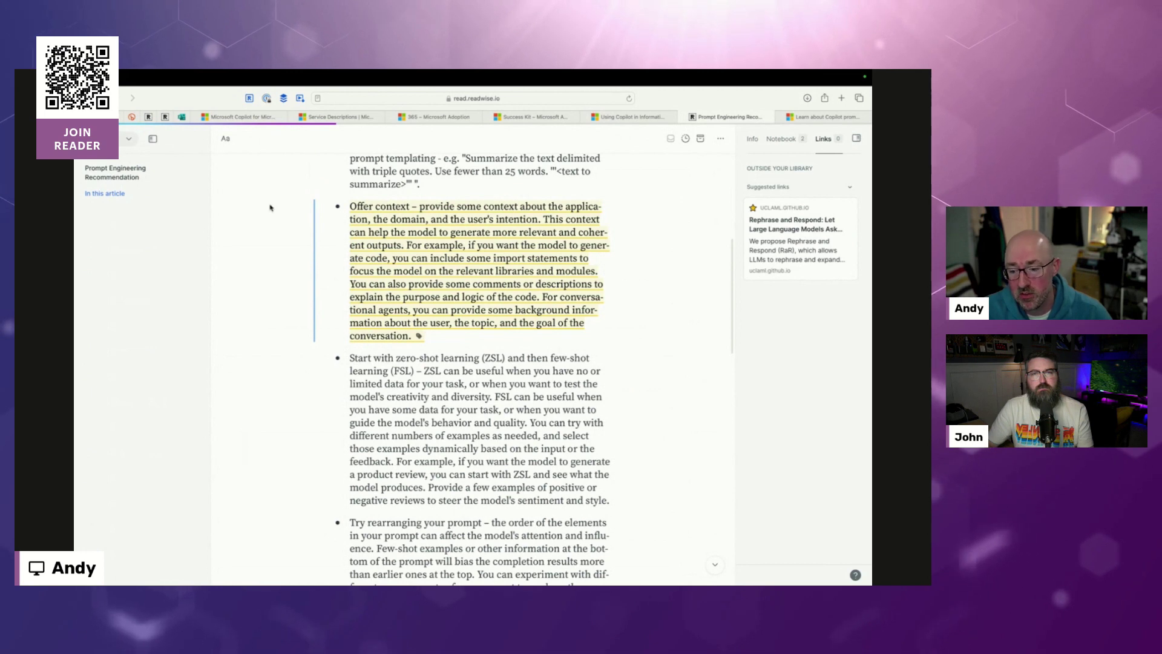
key("Escape")
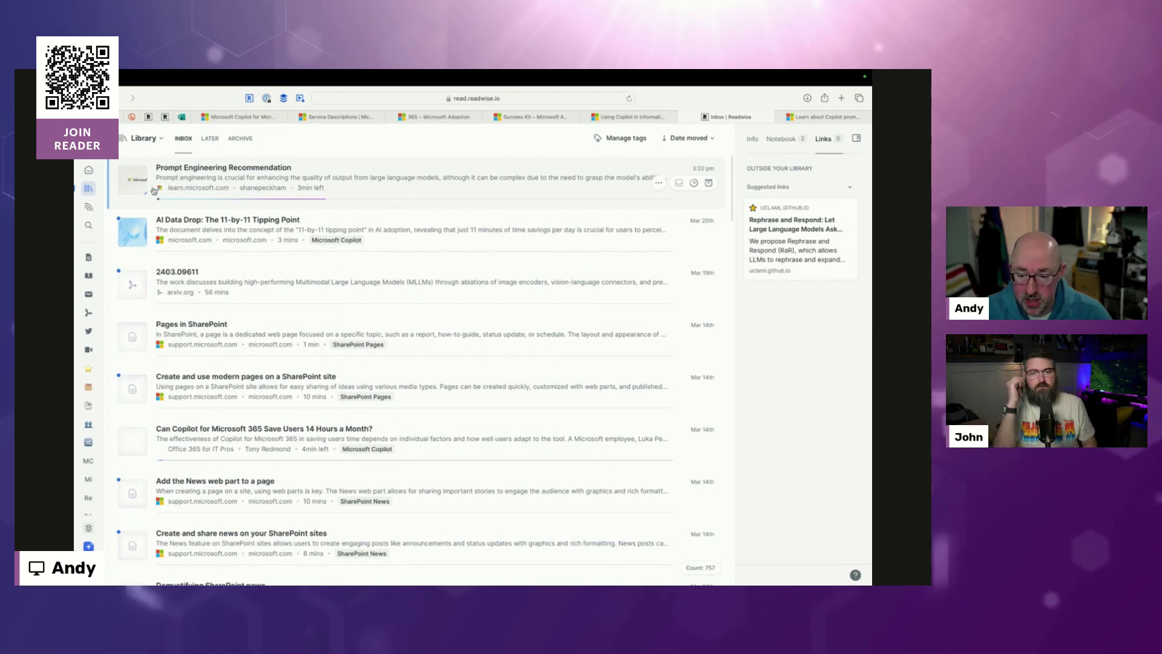
left_click(88, 461)
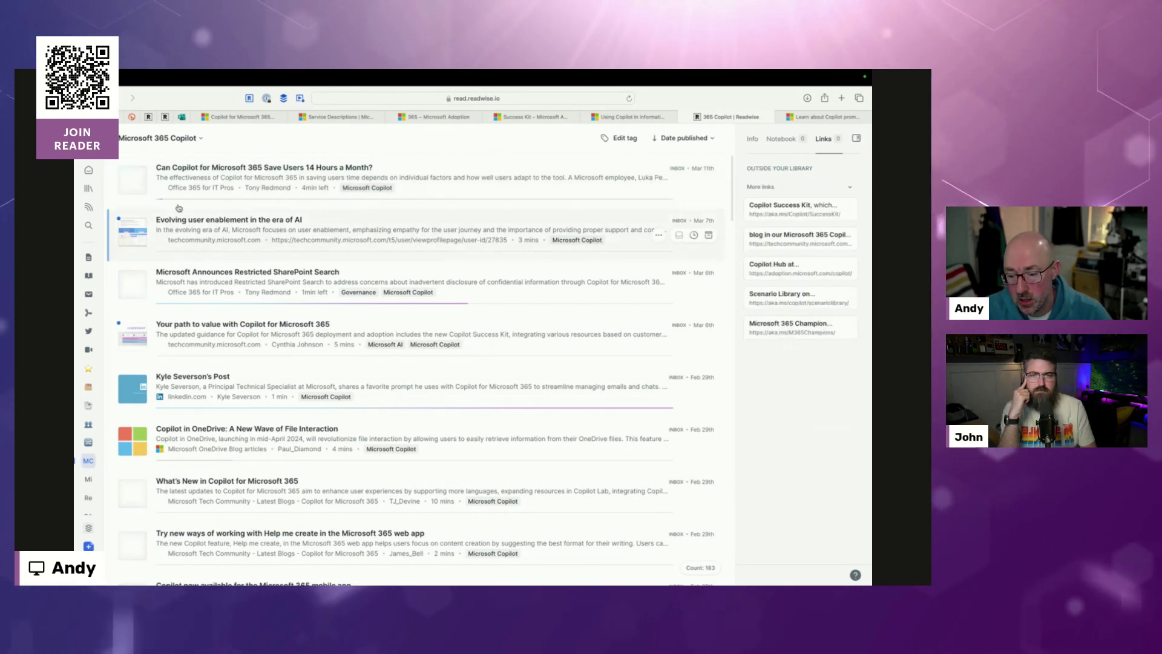
left_click(89, 226)
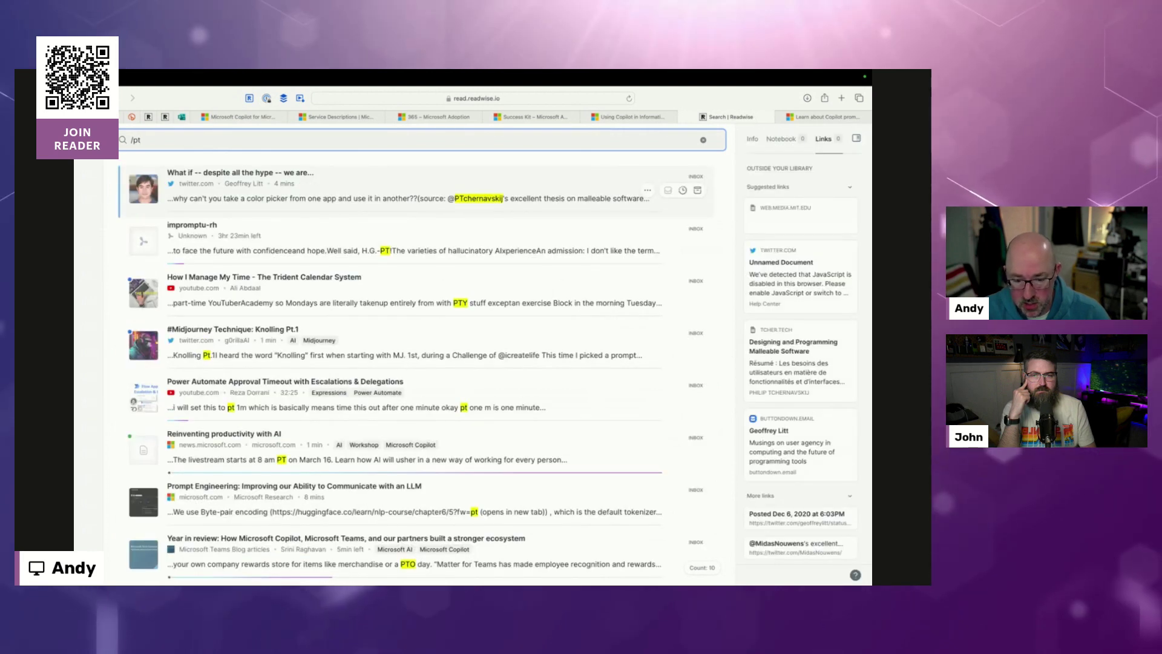
Step: Change the search query to 'prompt' and move to the first result
key("BackSpace")
type("rok")
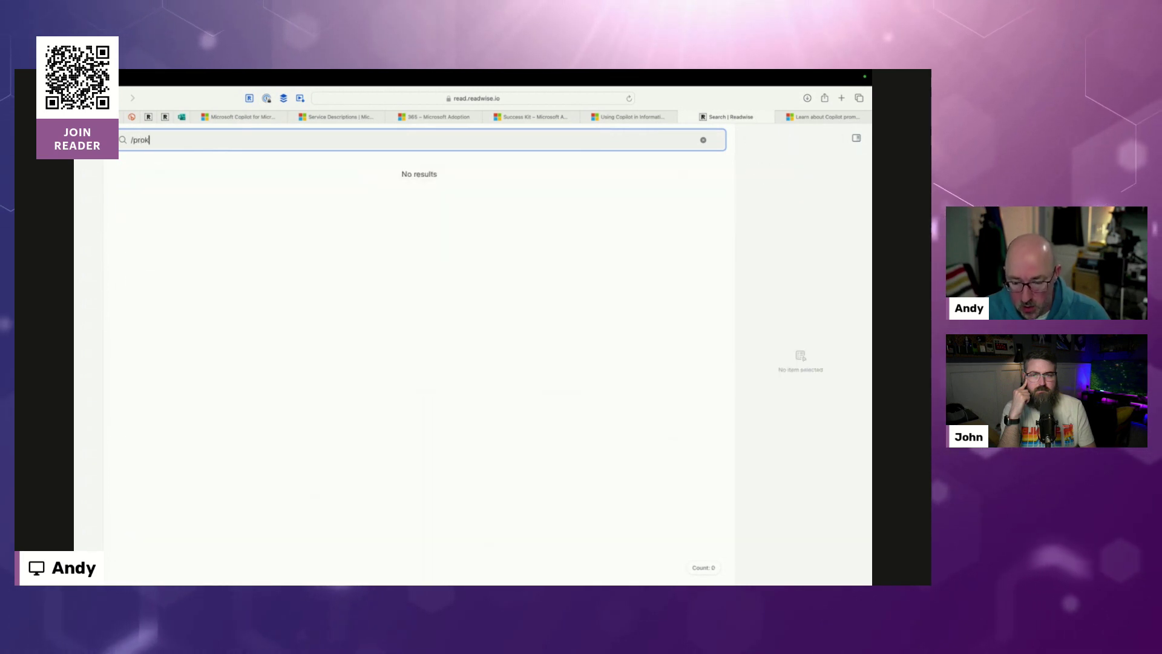
key("BackSpace")
type("mpt")
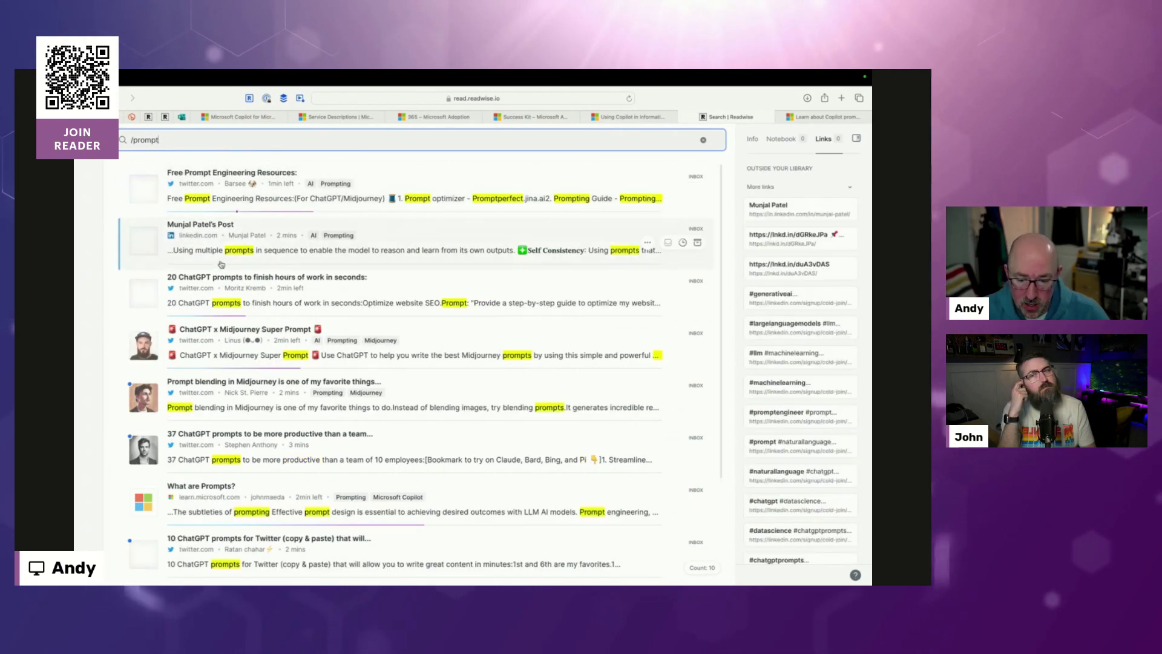
key("Up")
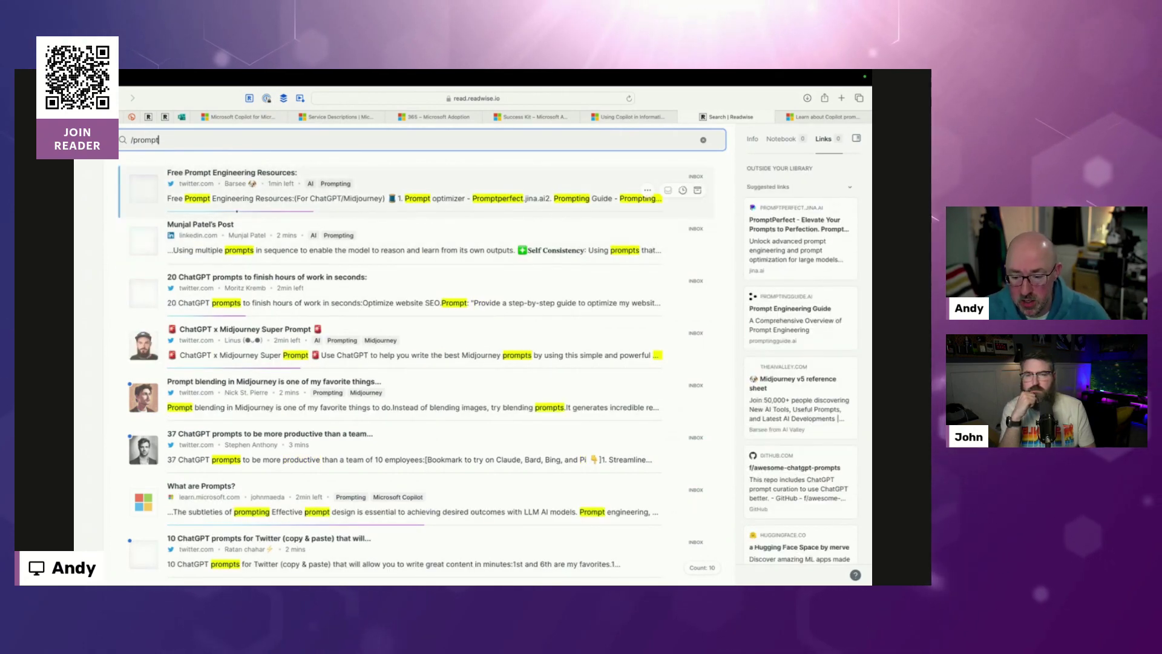
Step: Exit search, filter by the Microsoft 365 Copilot tag, and show the Feed
key("Escape")
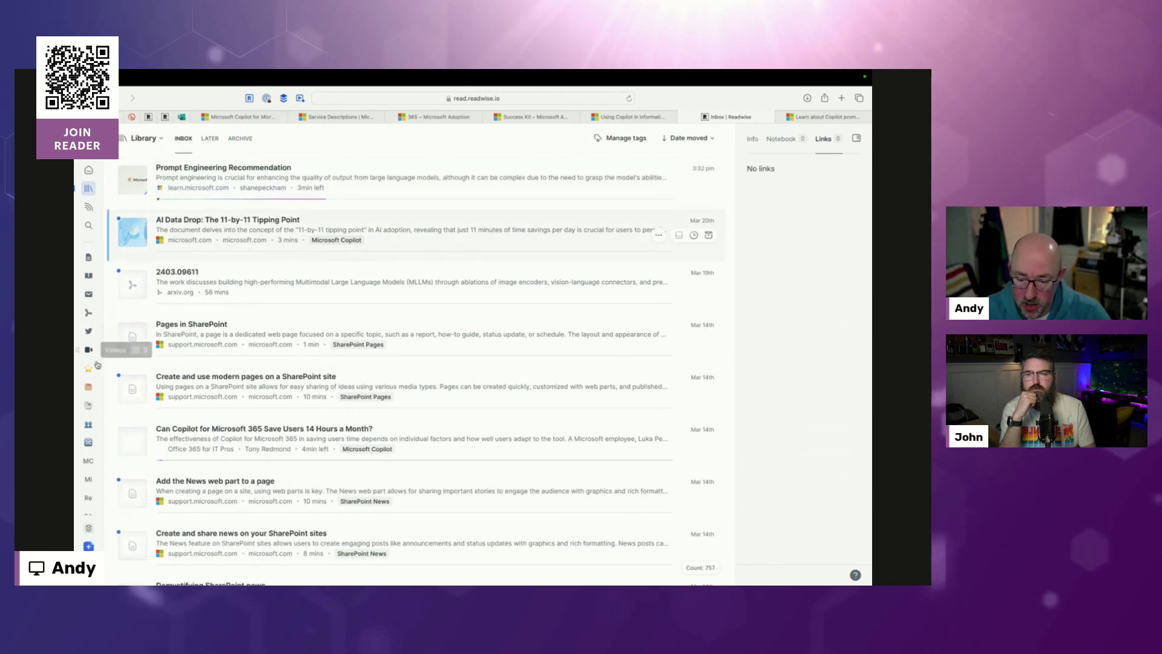
left_click(88, 461)
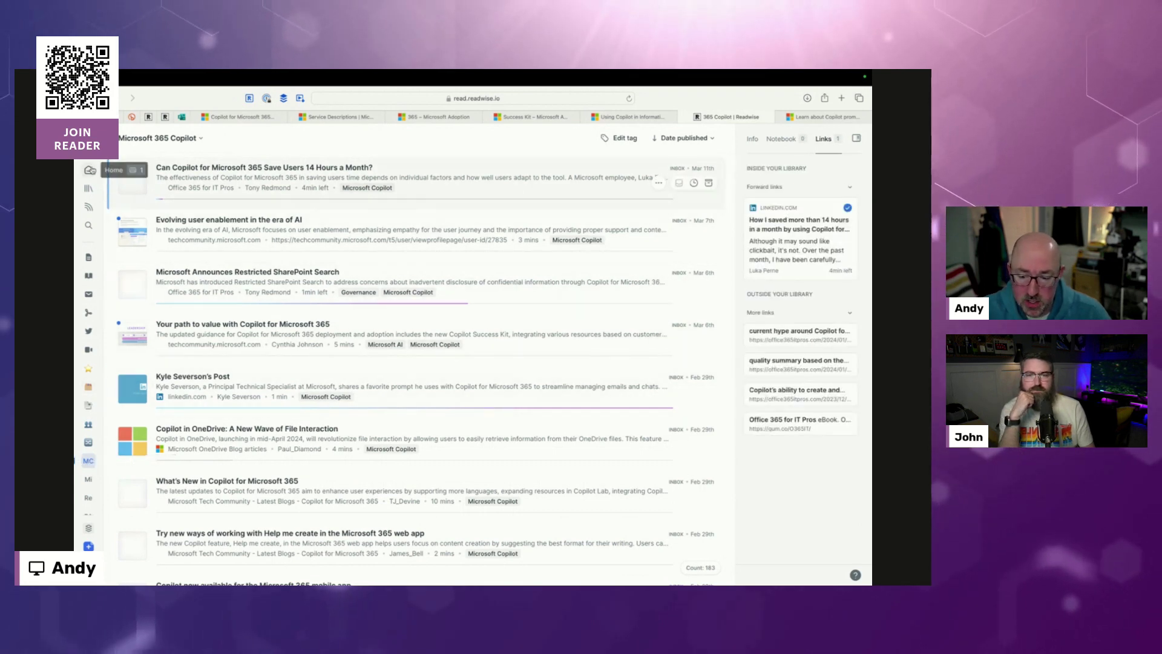
left_click(88, 206)
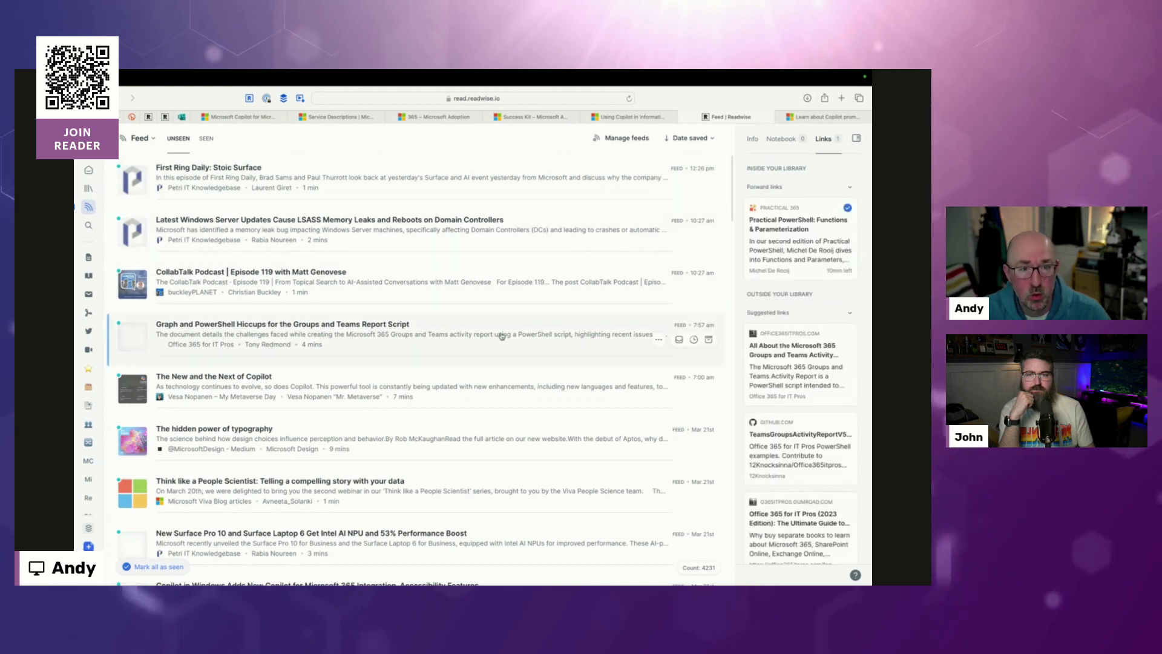
Step: Scroll the Feed and open 'Think like a People Scientist: Telling a compelling story with your data'
left_click(95, 207)
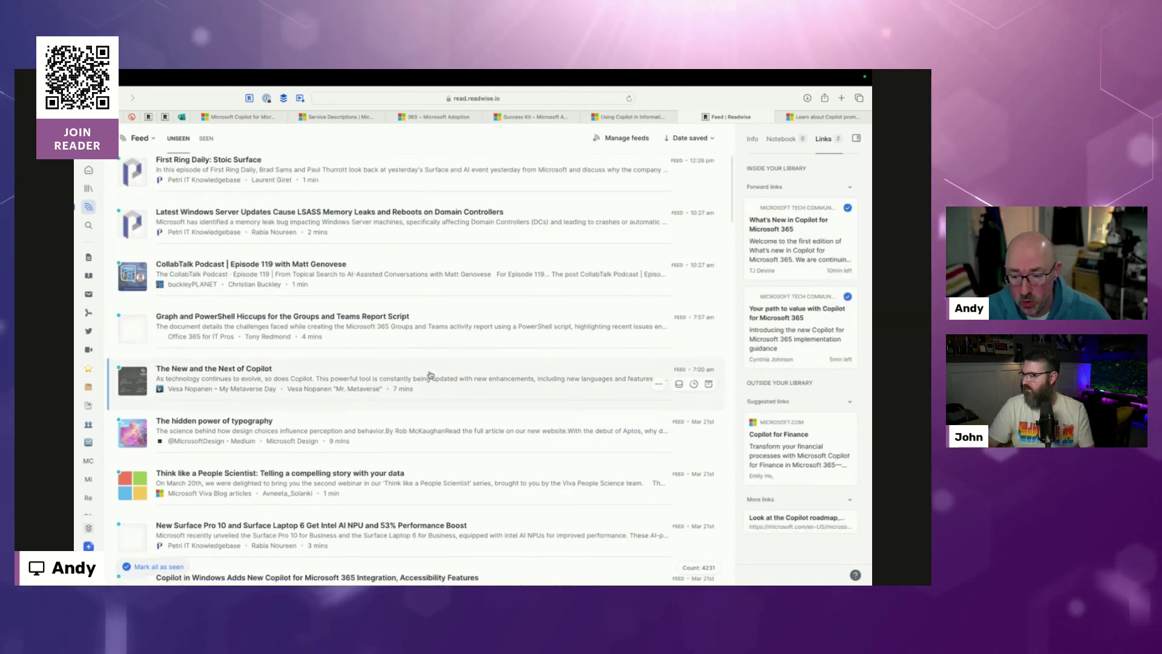
scroll(430, 372, "down", 2)
scroll(430, 375, "down", 2)
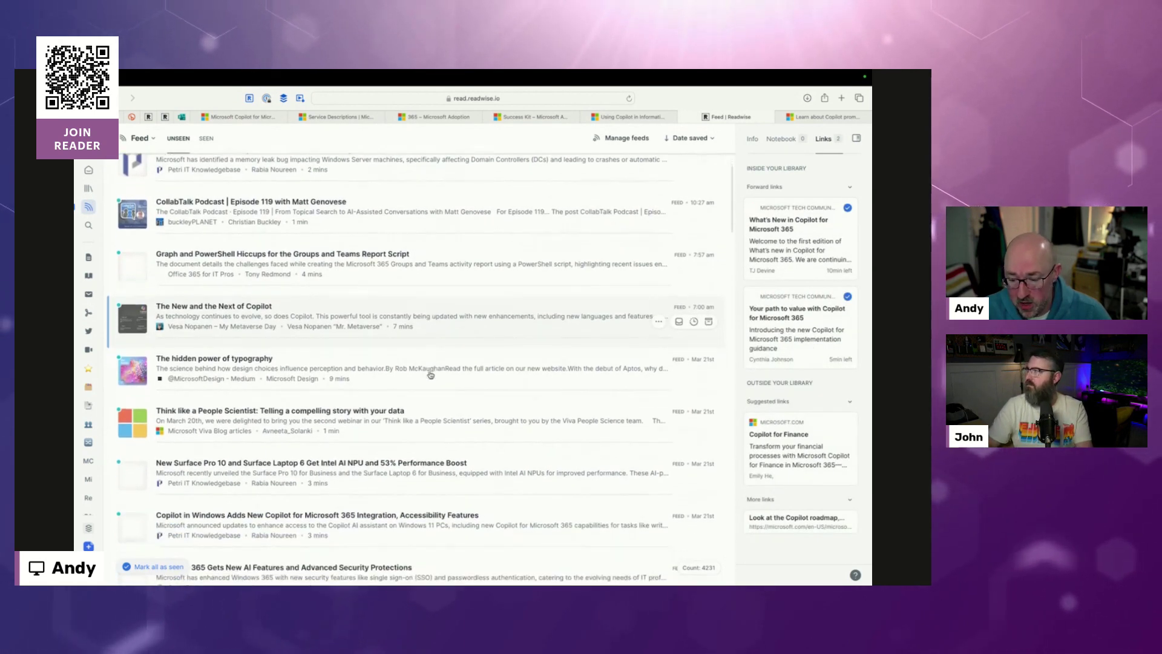
scroll(431, 375, "down", 3)
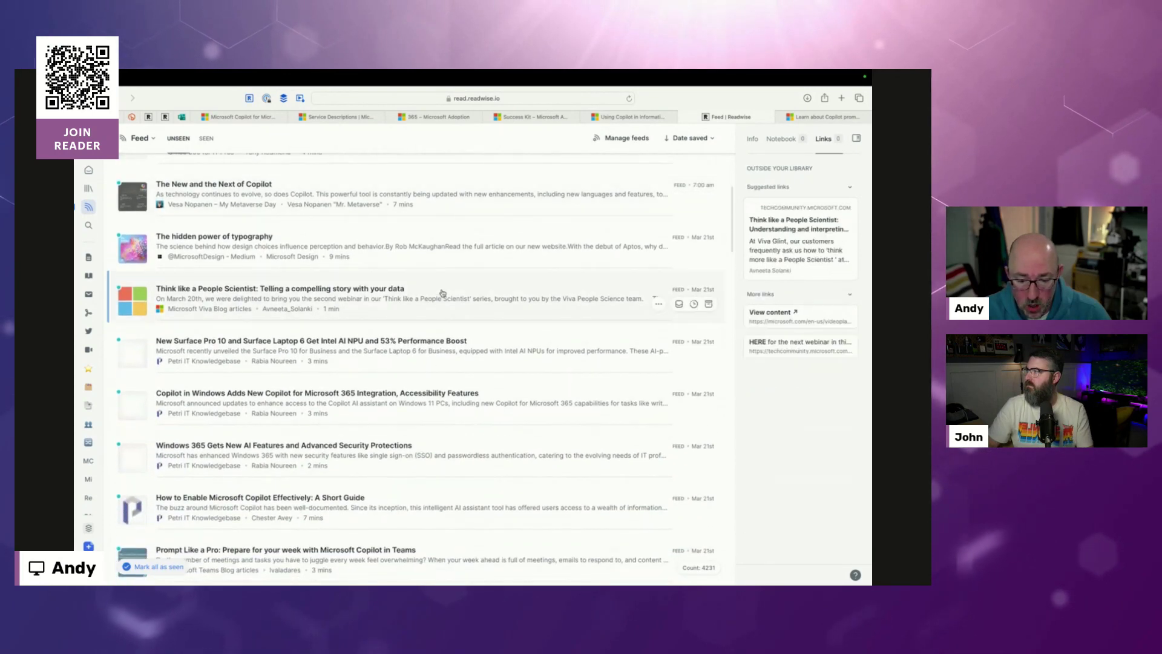
left_click(443, 293)
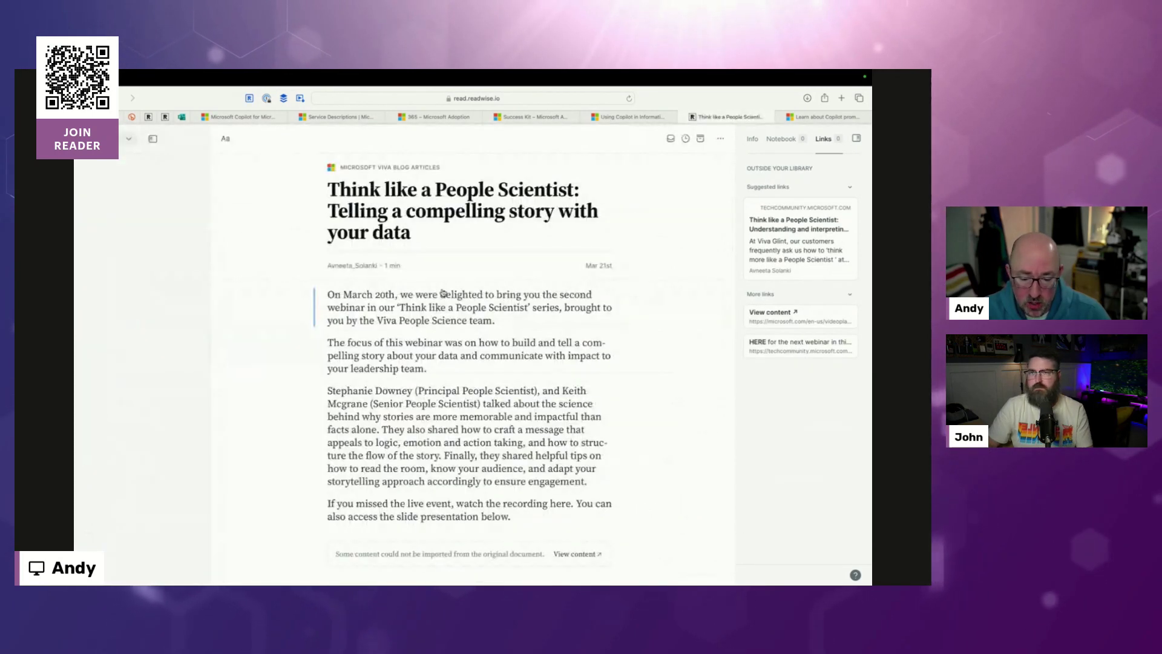
Step: Check the article's actions menu, close the article, and switch to the Library inbox
scroll(444, 314, "down", 3)
scroll(446, 336, "up", 3)
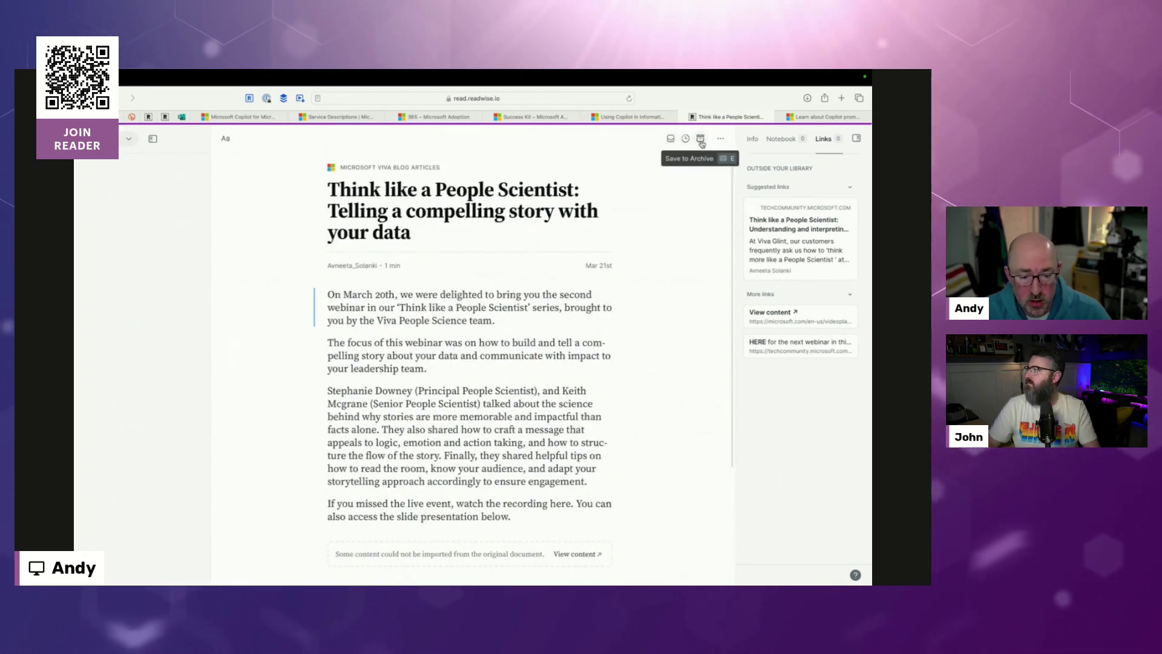
left_click(720, 138)
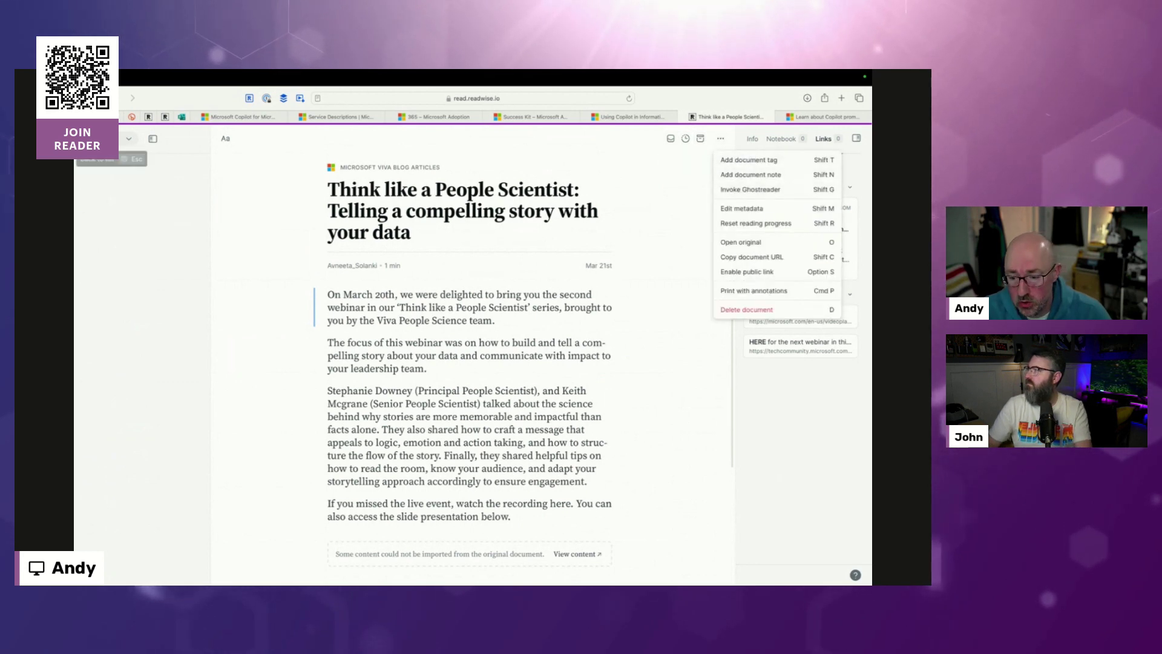
key("Escape")
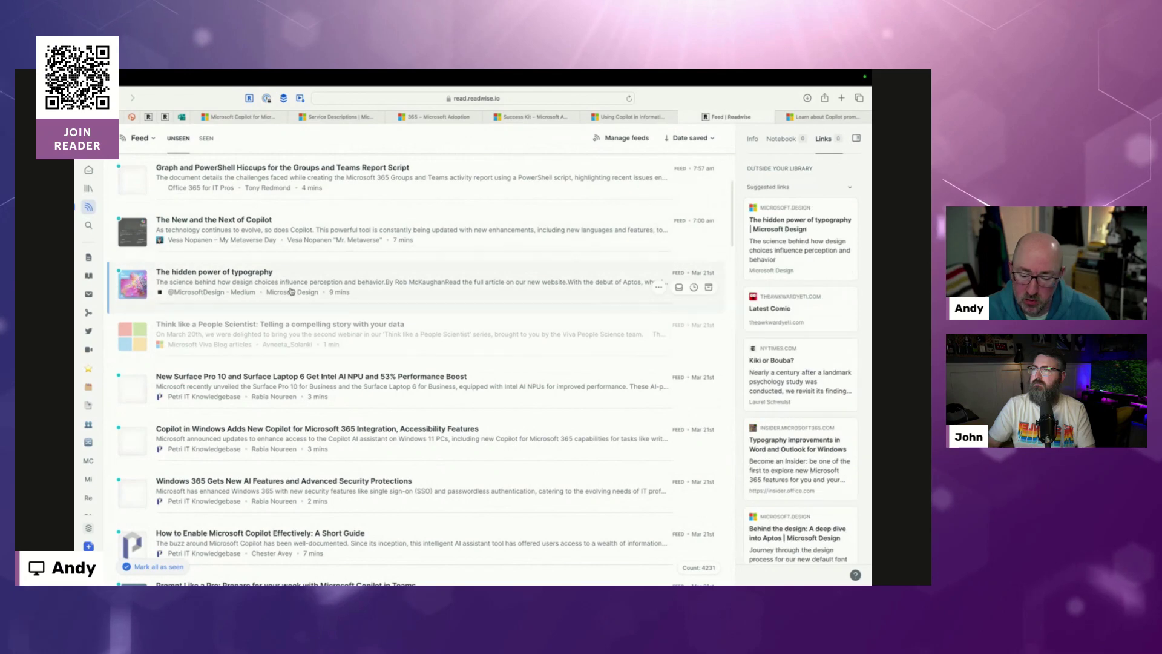
left_click(86, 190)
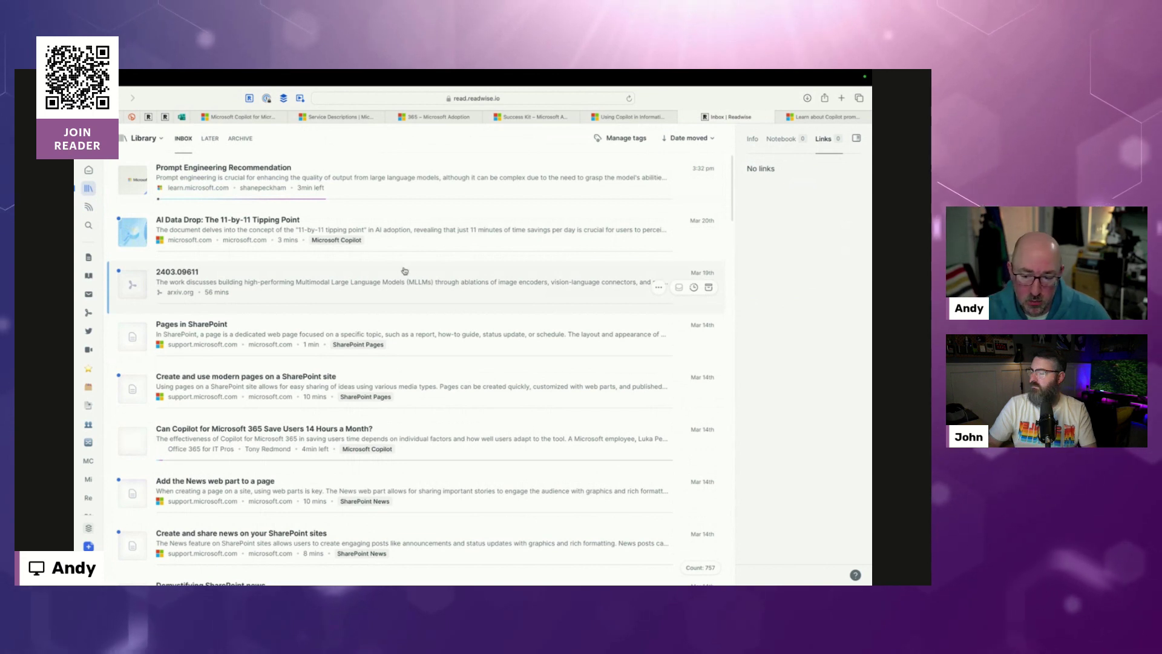
Step: Reopen the Prompt Engineering Recommendation page from history, review its highlights, then open the Readwise dashboard
right_click(120, 98)
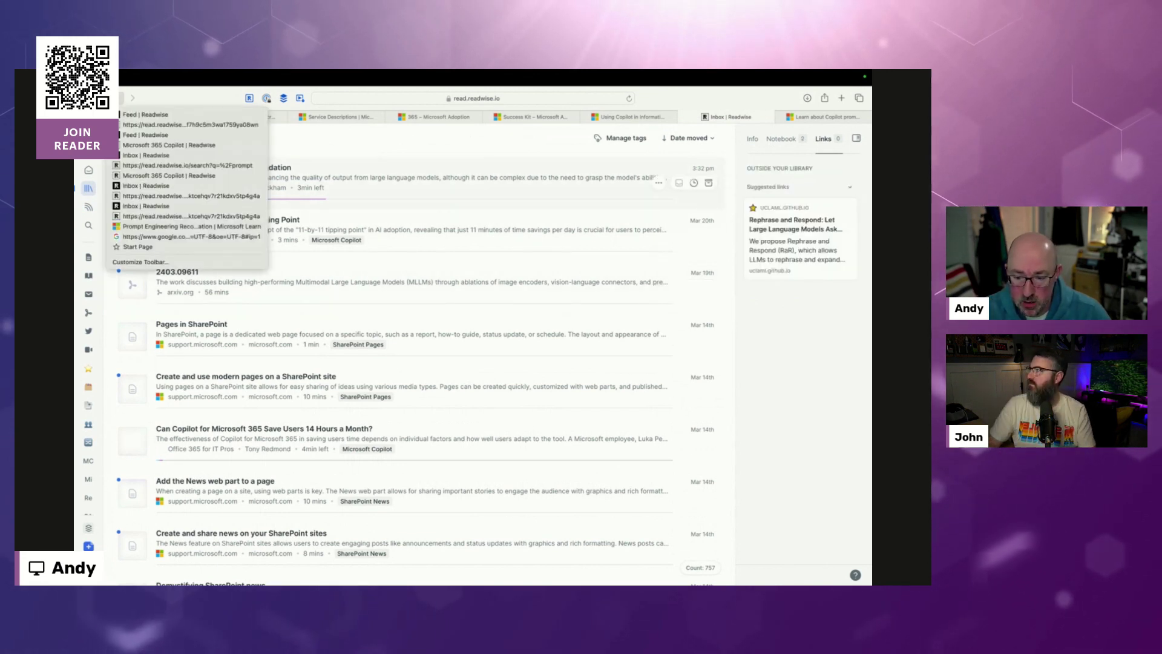
left_click(143, 226)
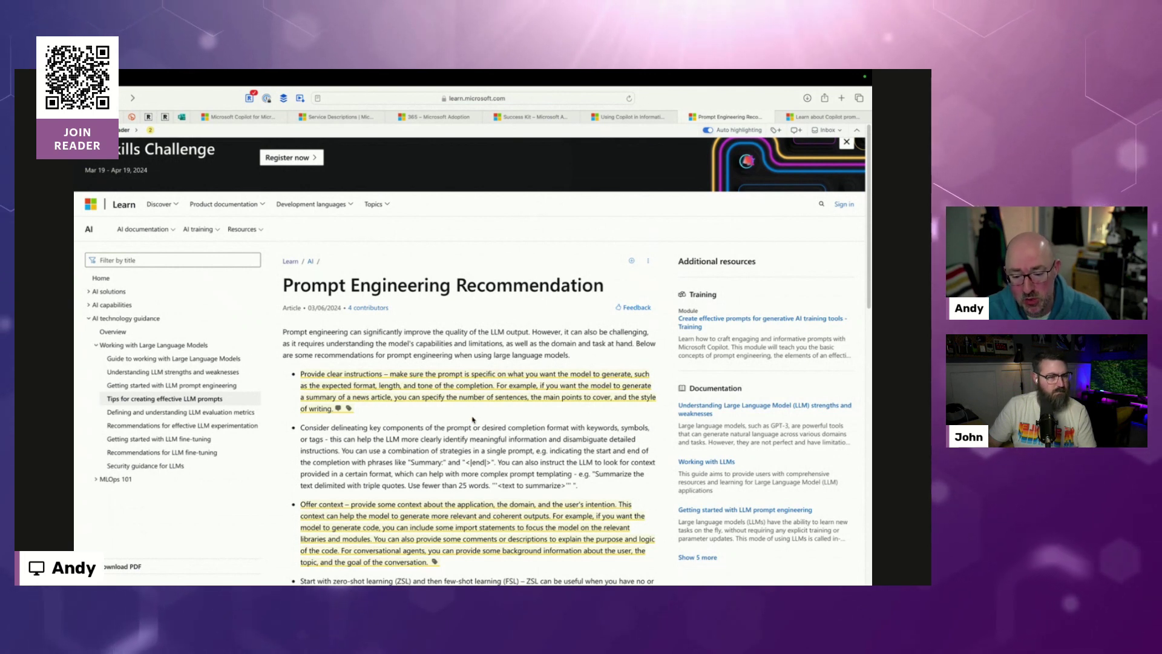
scroll(473, 419, "down", 1)
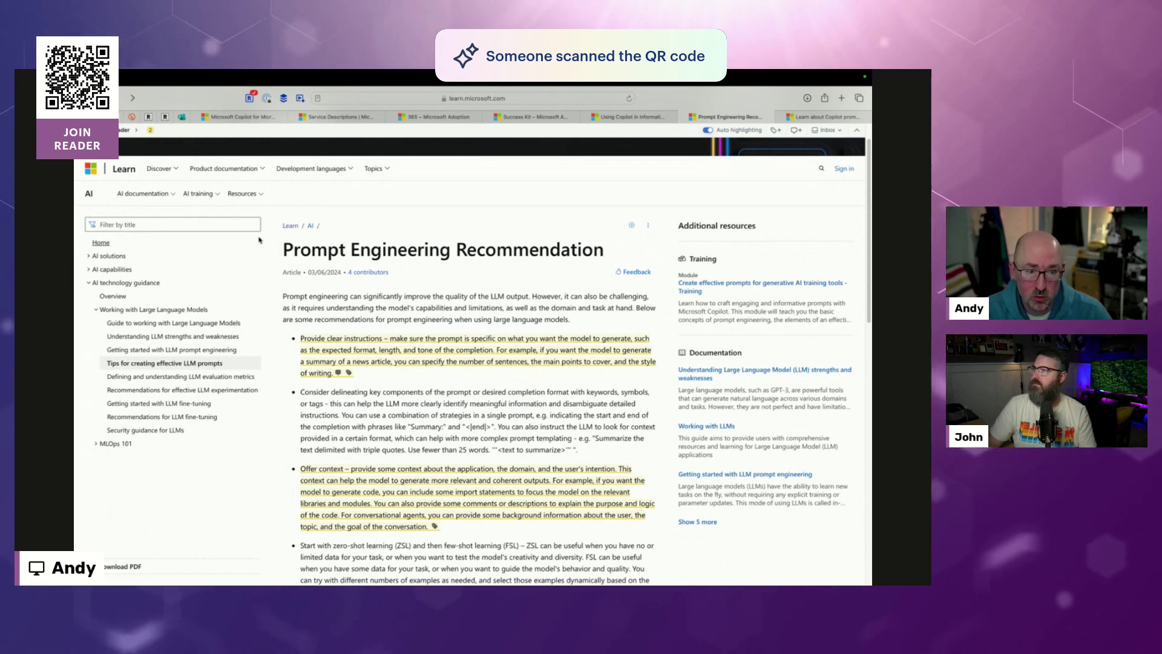
scroll(494, 362, "down", 5)
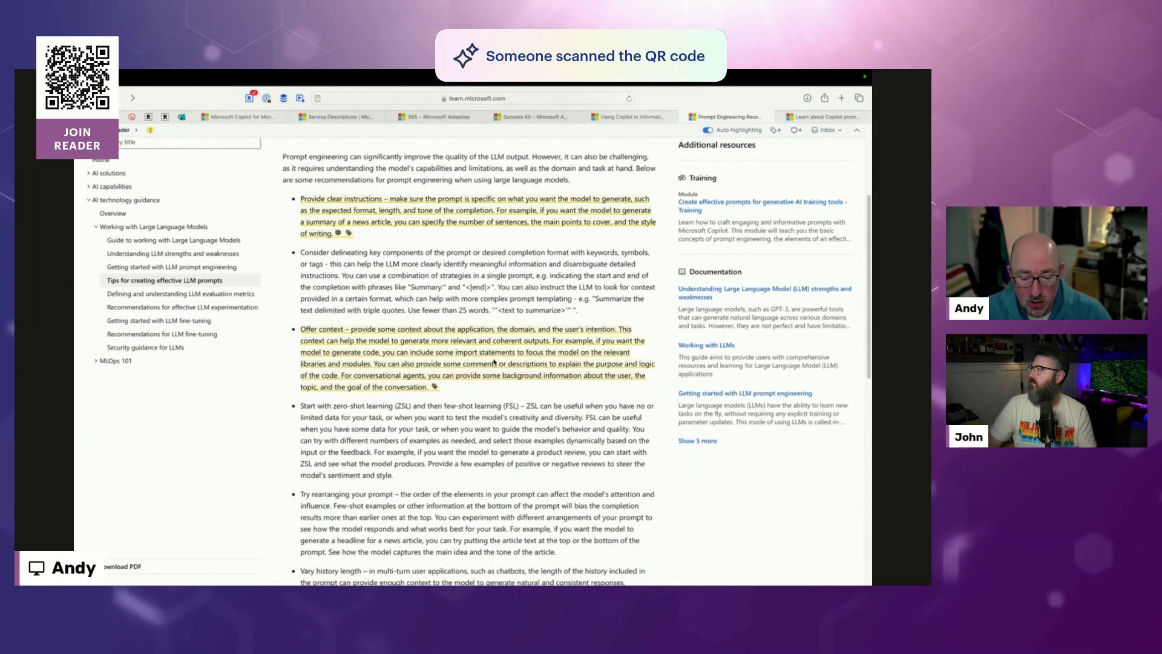
scroll(494, 362, "down", 10)
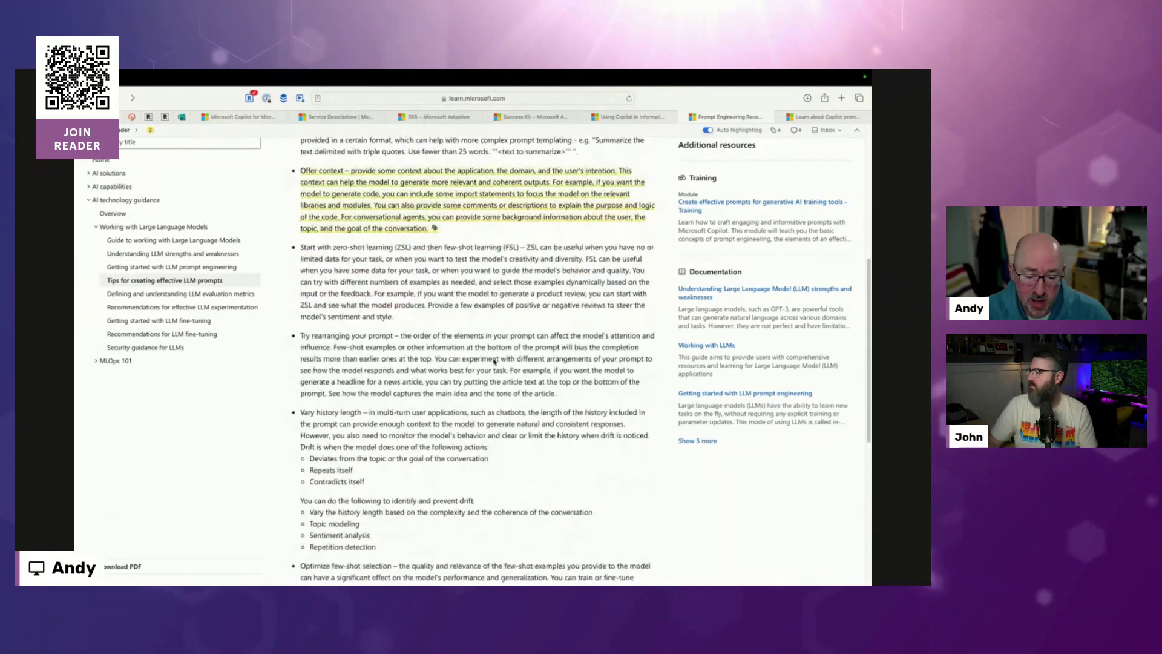
scroll(494, 362, "down", 5)
scroll(494, 362, "up", 20)
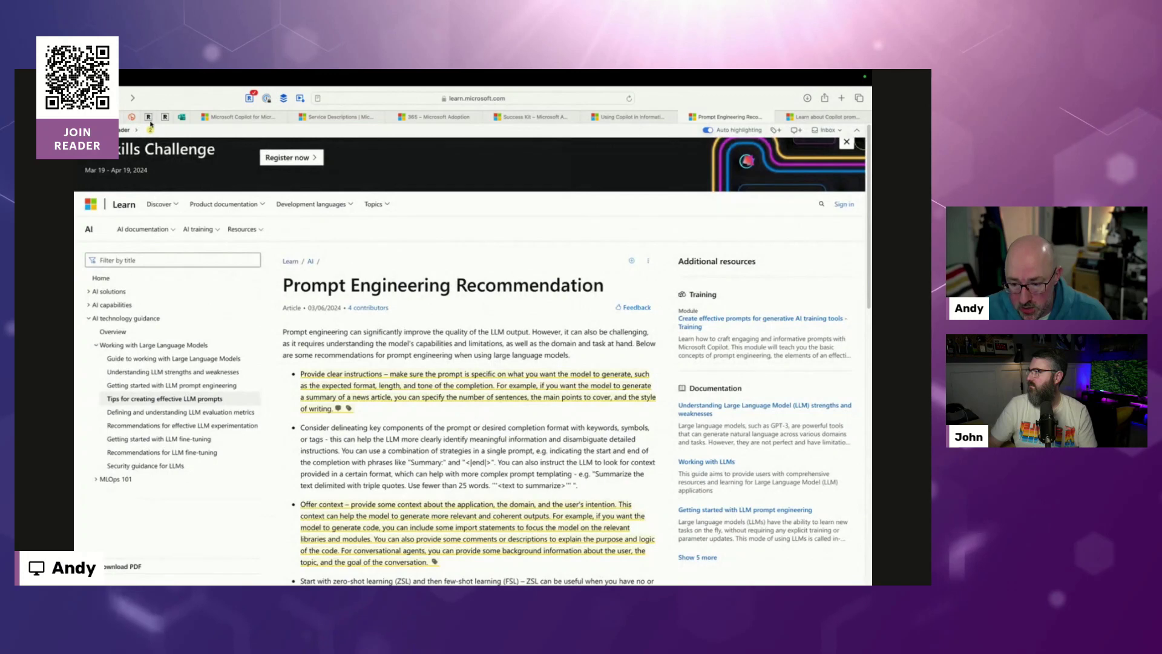
left_click(165, 117)
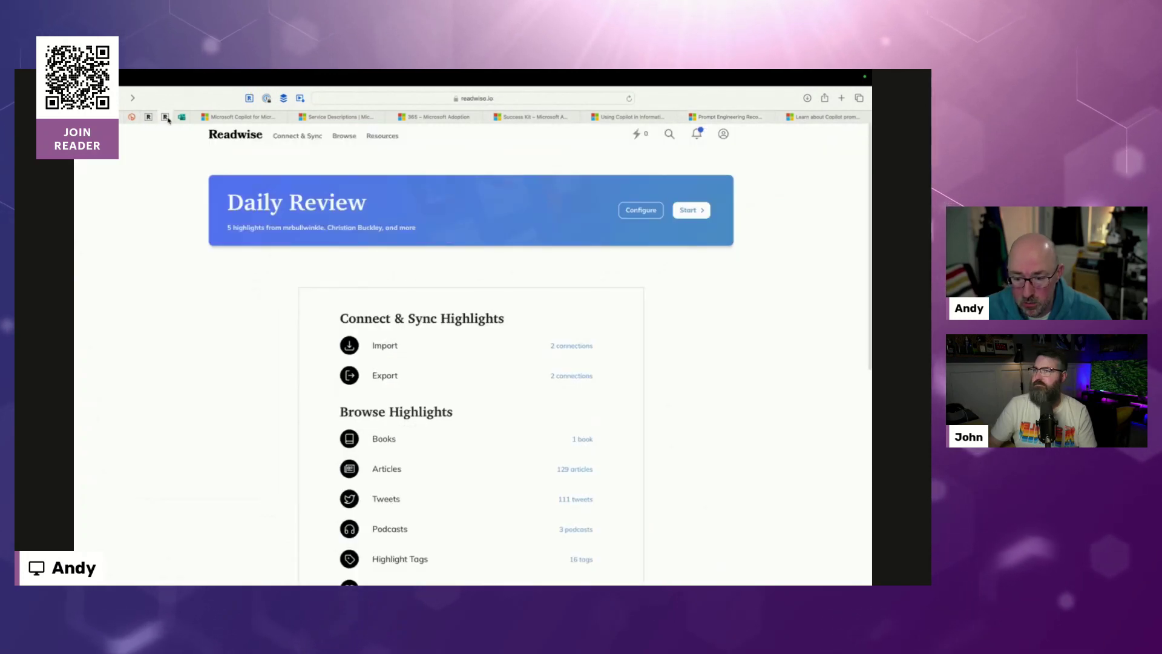
Step: Open the Reader Feed and browse the 183 documents tagged Microsoft 365 Copilot
left_click(148, 117)
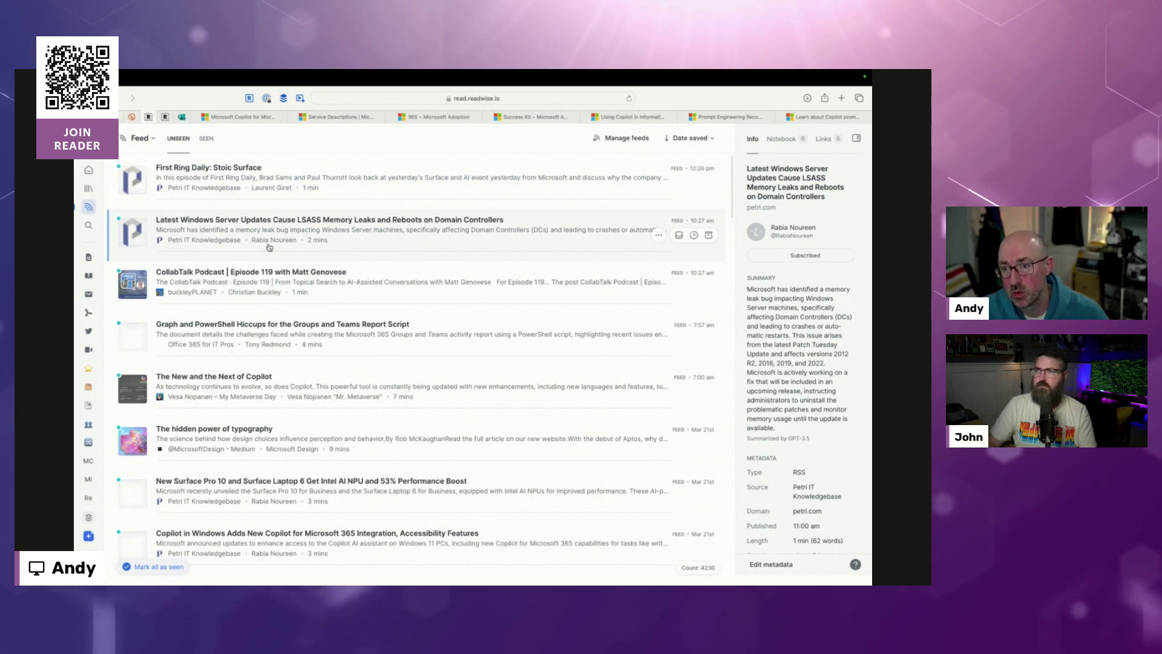
key("Up")
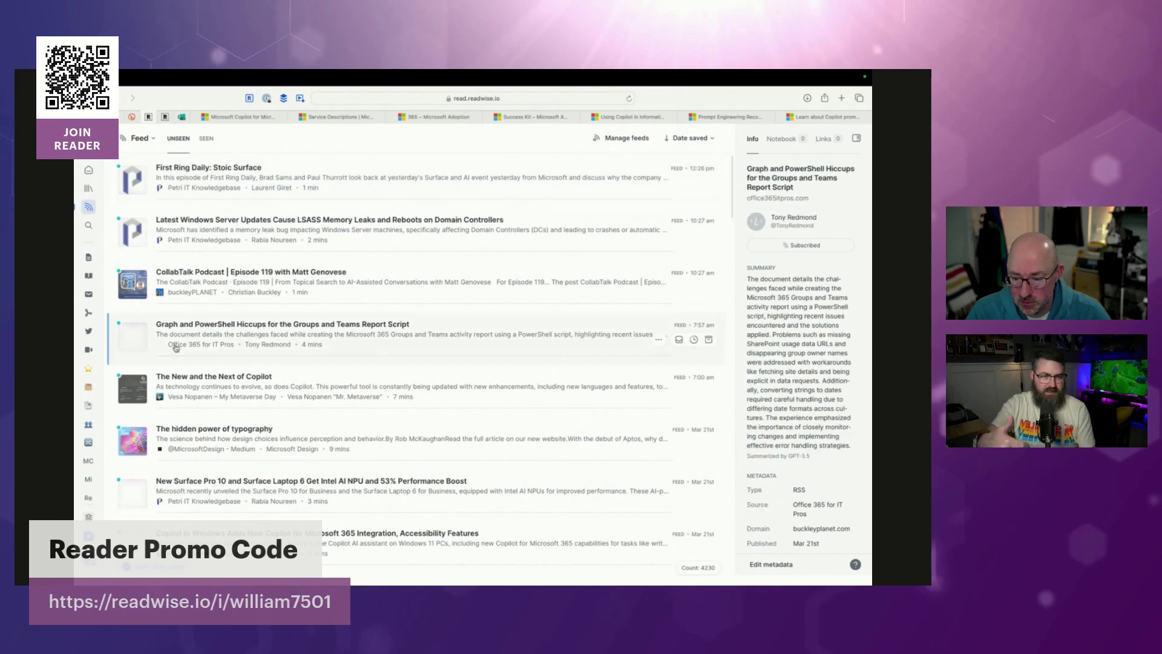
left_click(92, 460)
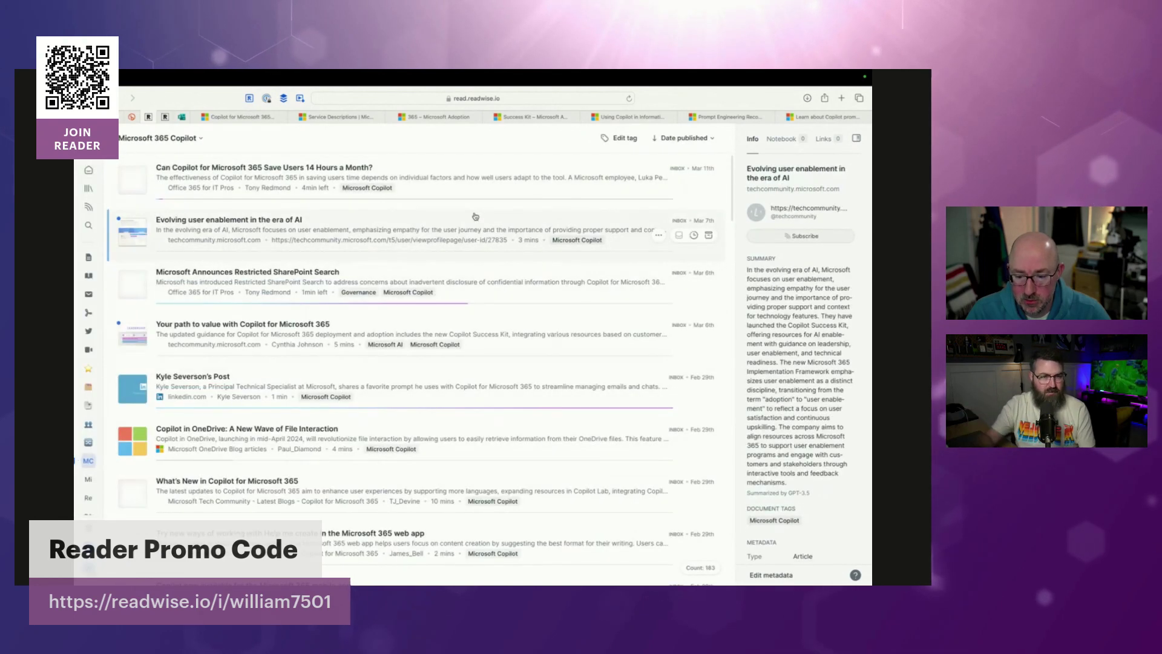
scroll(475, 216, "down", 3)
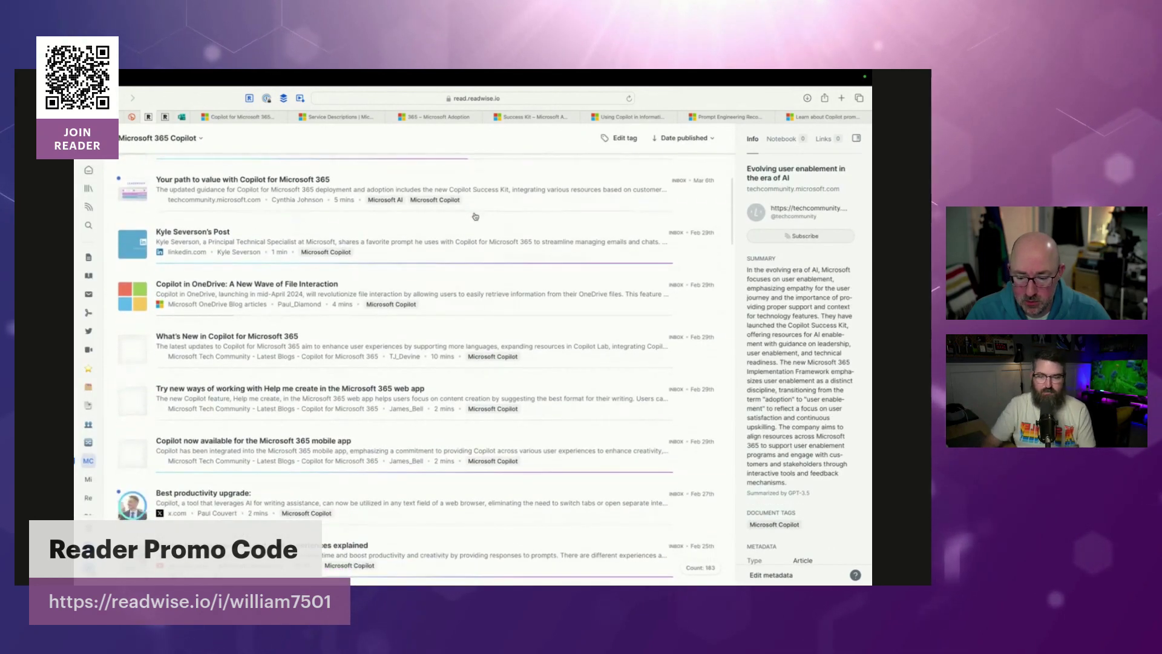
scroll(475, 216, "down", 6)
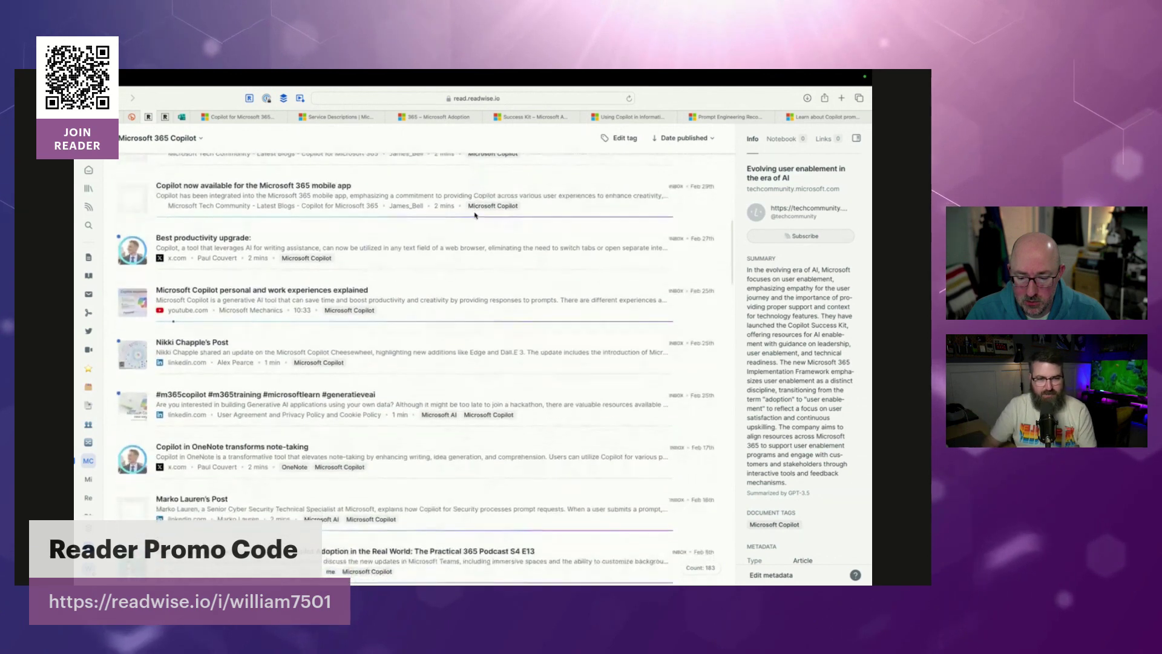